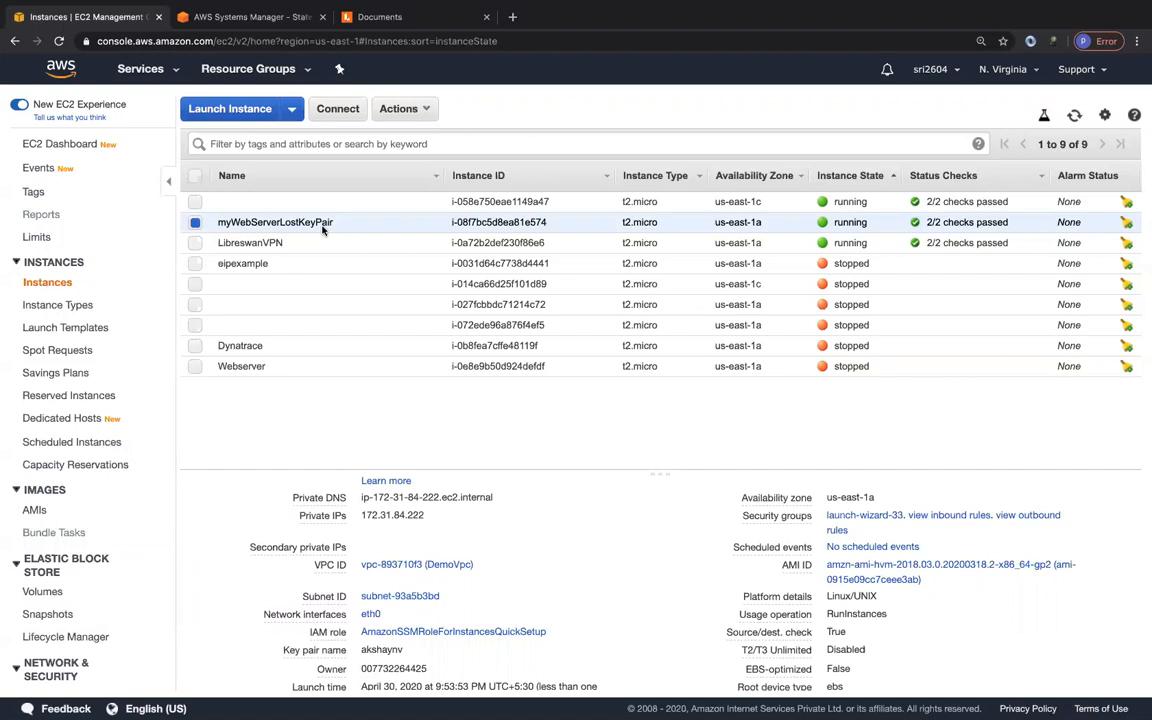
Open the Quick Setup page of AWS Systems Manager and review the configured components
{"action": "left_click", "coordinate": [134, 67]}
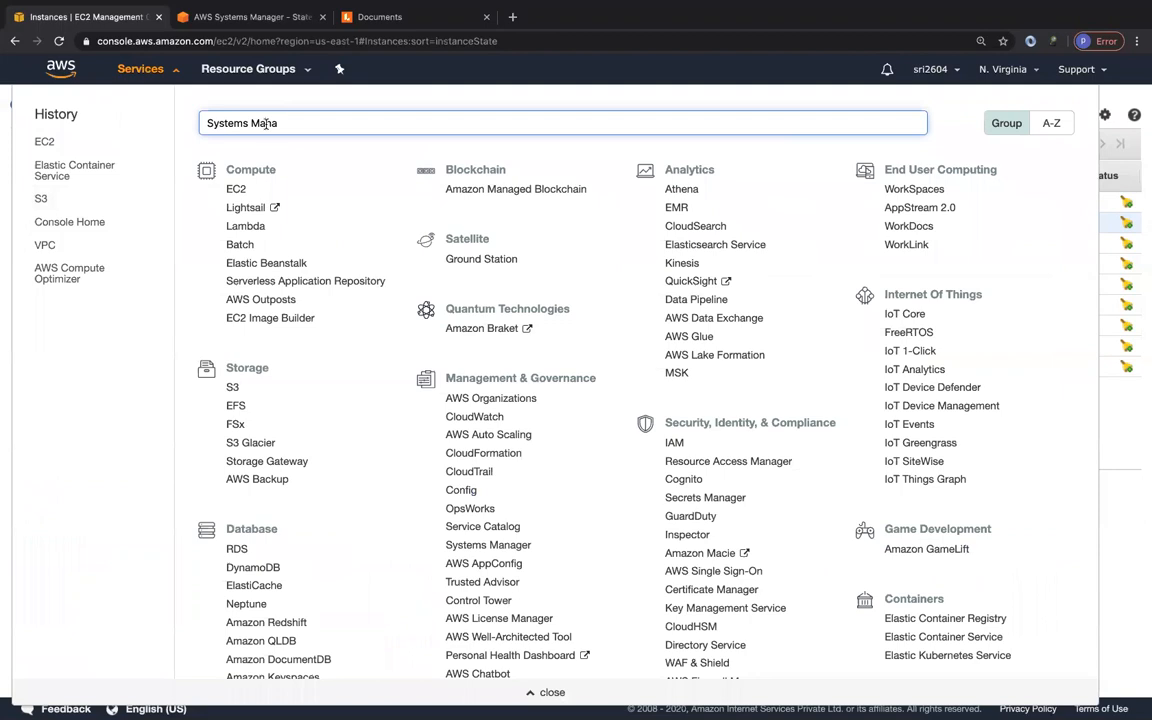
{"action": "key", "text": "BackSpace"}
{"action": "left_click", "coordinate": [283, 157]}
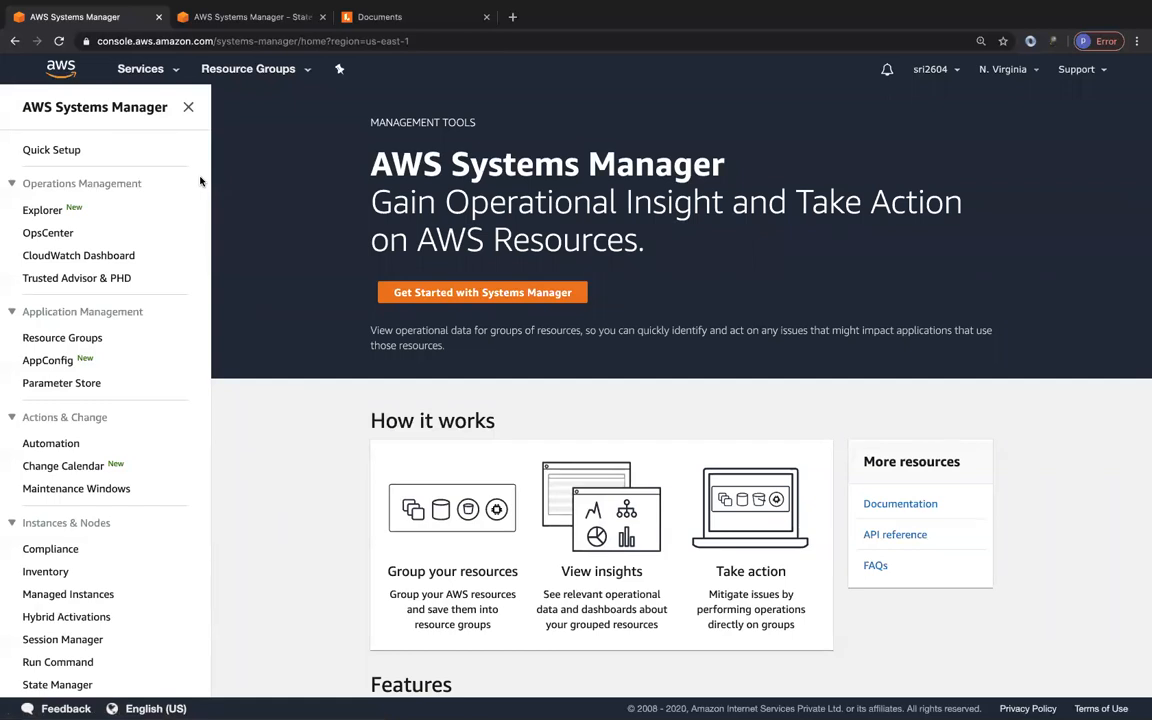
{"action": "left_click", "coordinate": [52, 150]}
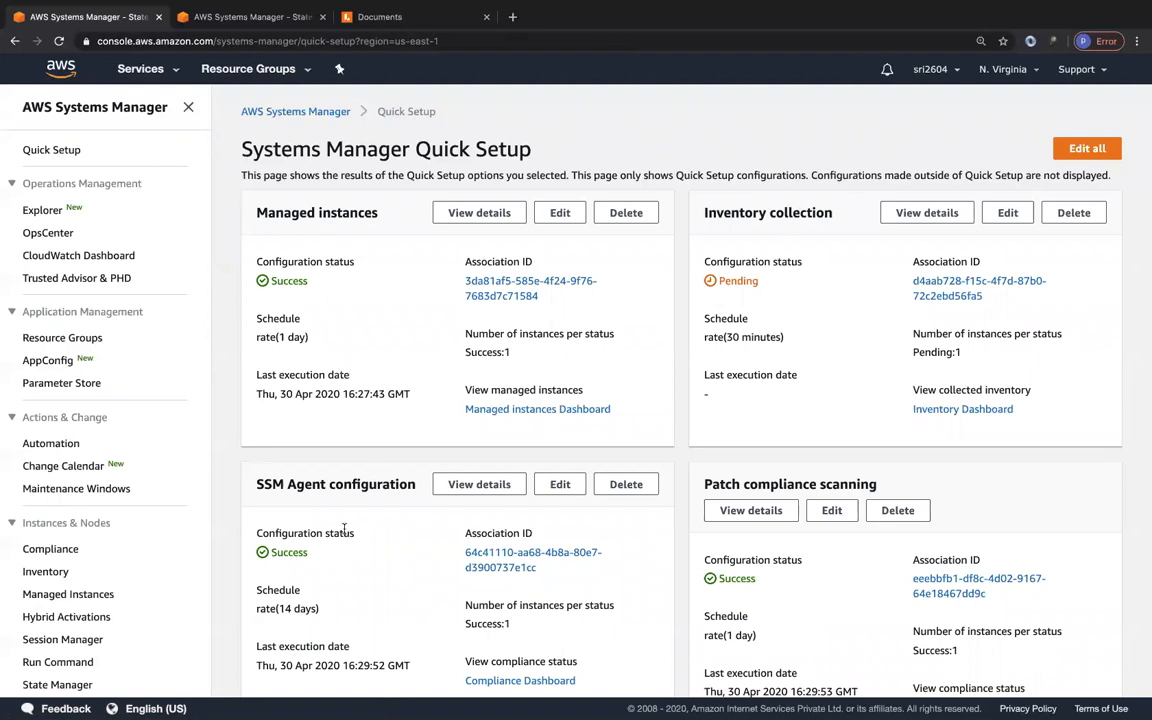
{"action": "scroll", "coordinate": [344, 529], "scroll_direction": "down", "scroll_amount": 1}
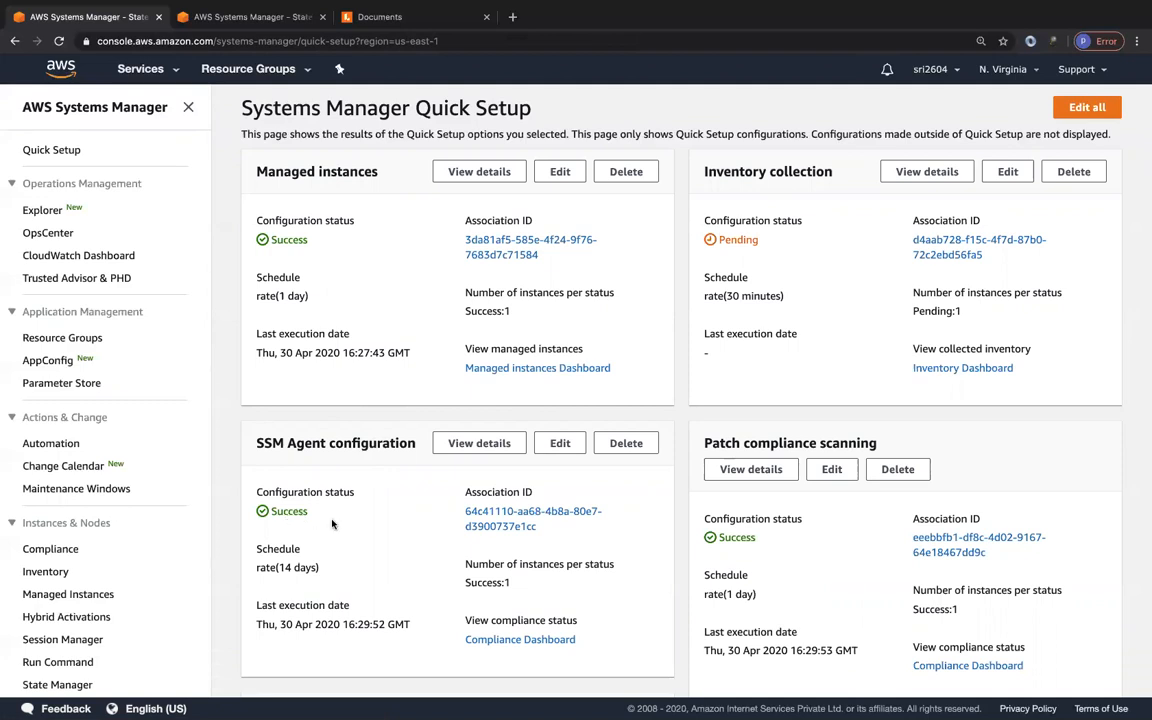
{"action": "scroll", "coordinate": [586, 537], "scroll_direction": "up", "scroll_amount": 1}
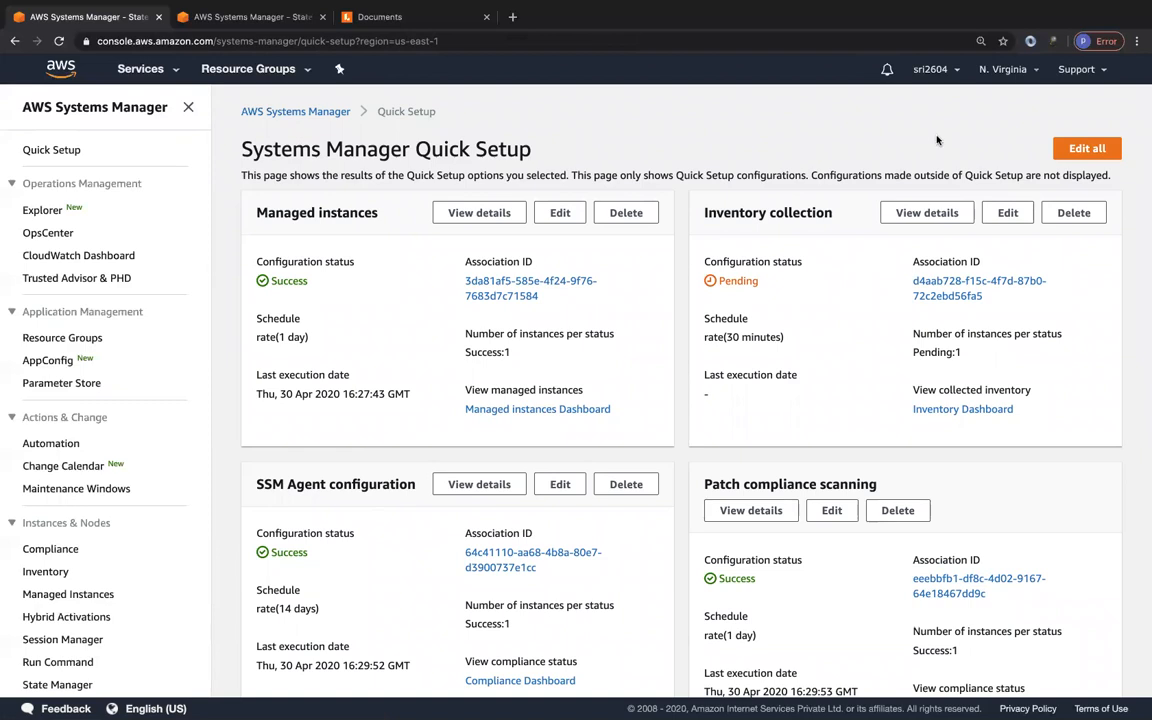
Open all Quick Setup configurations for editing and examine the role choices, scheduled options and target selection methods
{"action": "left_click", "coordinate": [1087, 150]}
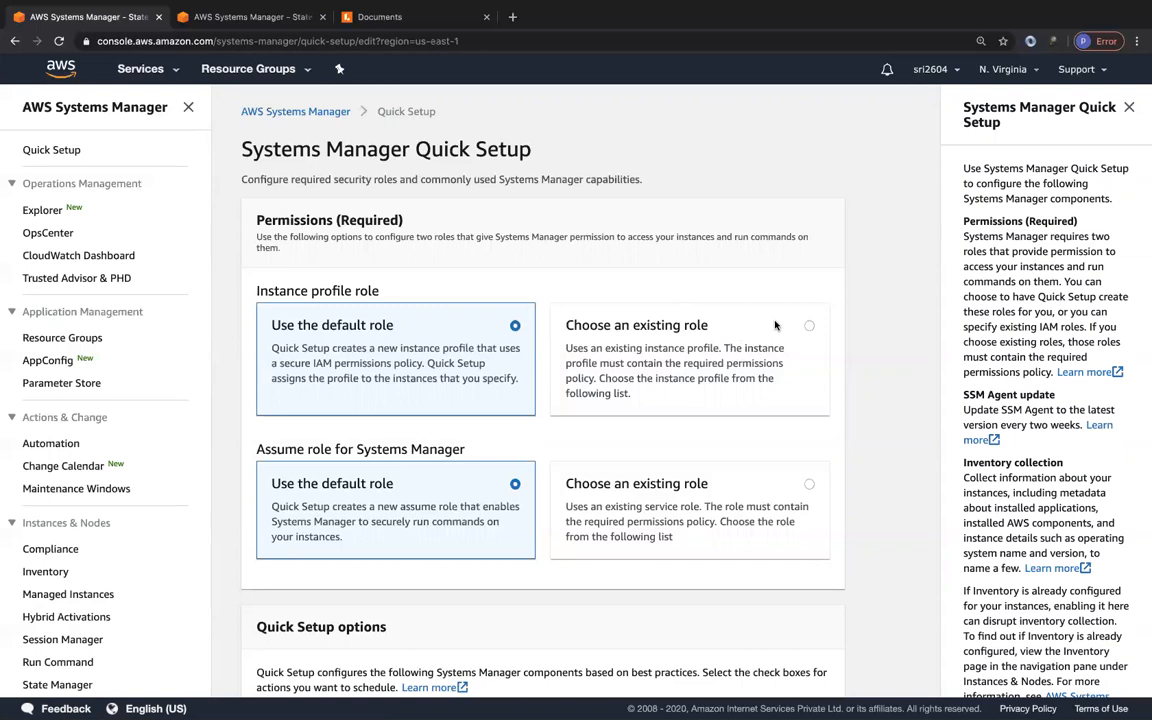
{"action": "left_click", "coordinate": [808, 326]}
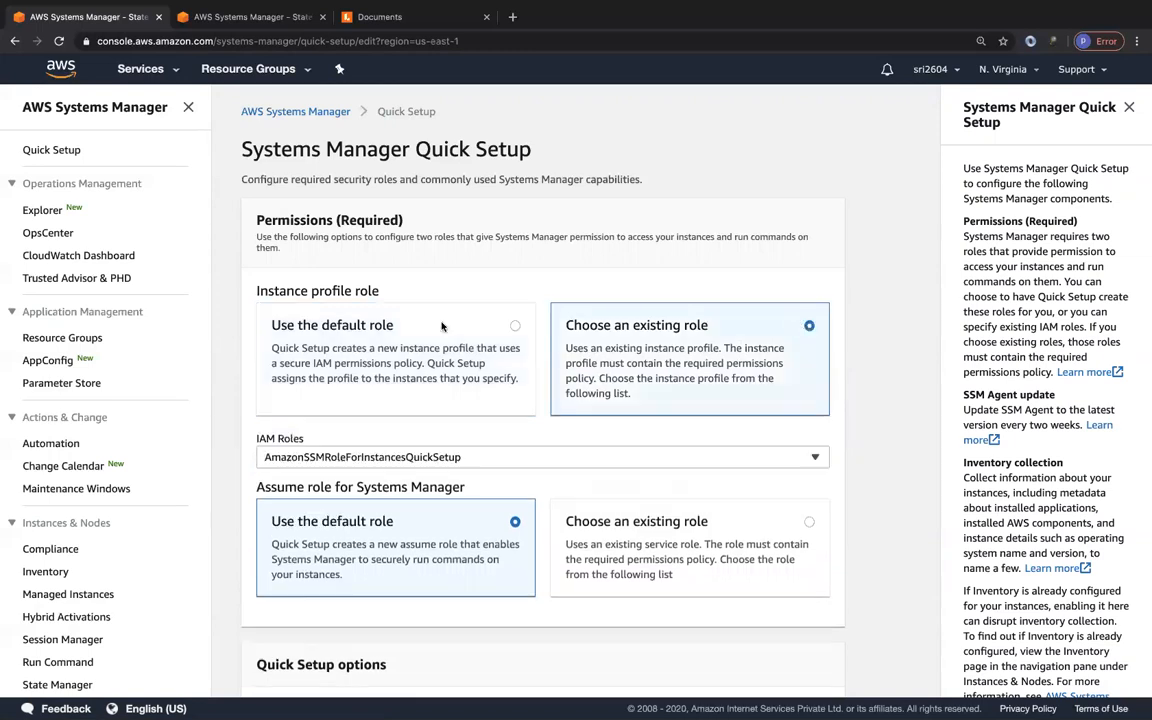
{"action": "left_click", "coordinate": [515, 327]}
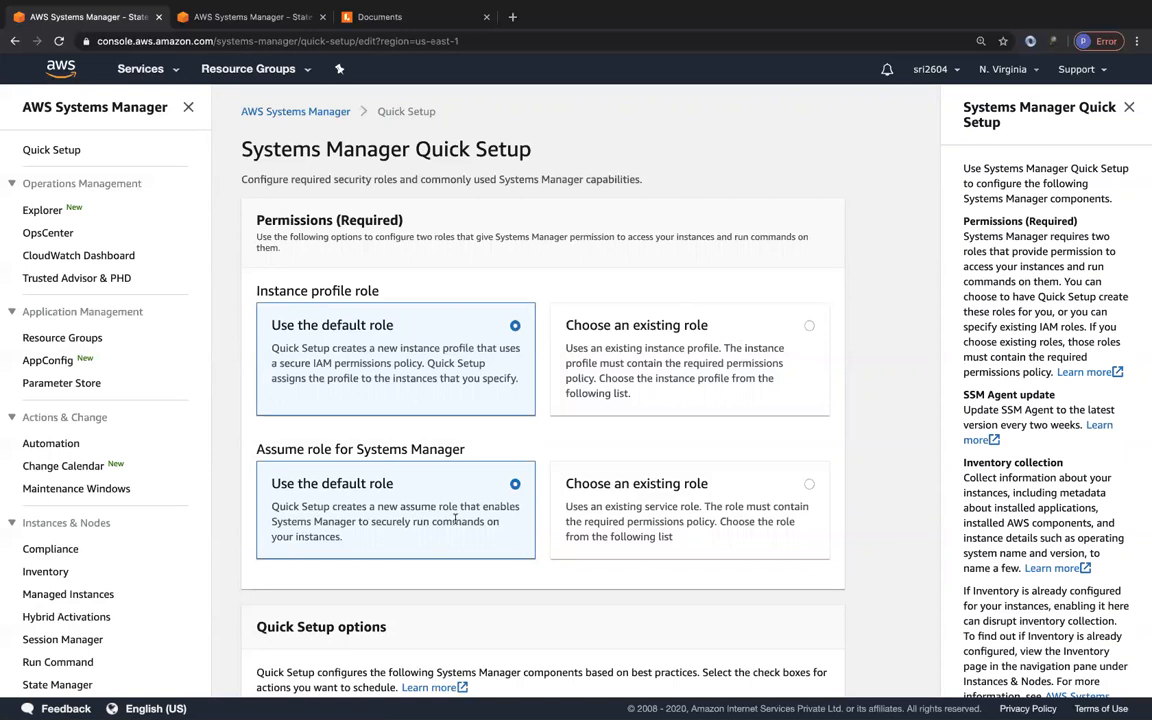
{"action": "scroll", "coordinate": [466, 532], "scroll_direction": "down", "scroll_amount": 5}
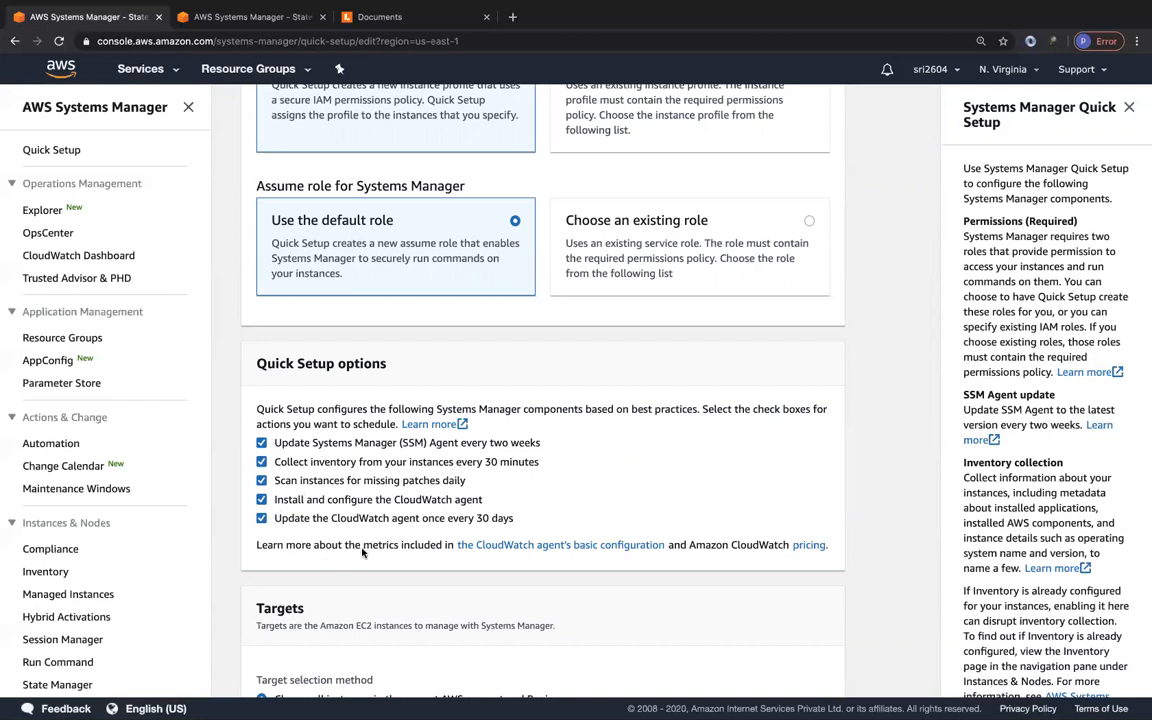
{"action": "scroll", "coordinate": [360, 550], "scroll_direction": "down", "scroll_amount": 3}
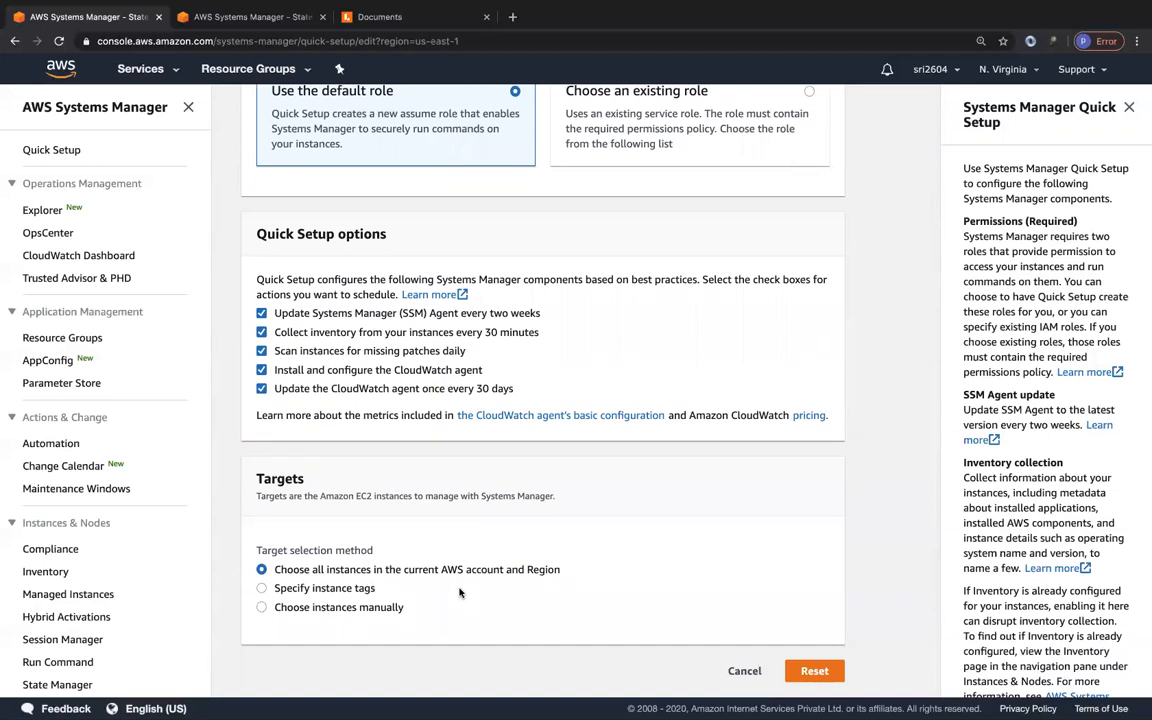
Manually choose the myWebServerLostKeyPair instance as the Quick Setup target, review the settings and cancel the edit
{"action": "left_click", "coordinate": [370, 608]}
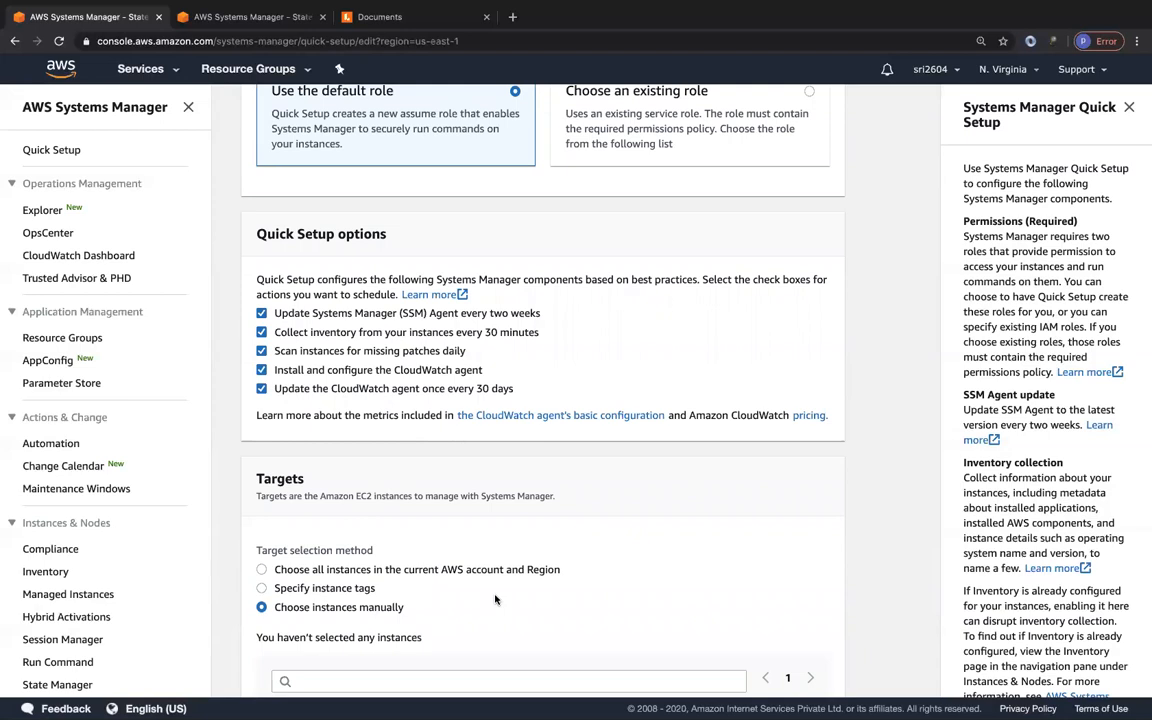
{"action": "scroll", "coordinate": [494, 597], "scroll_direction": "down", "scroll_amount": 3}
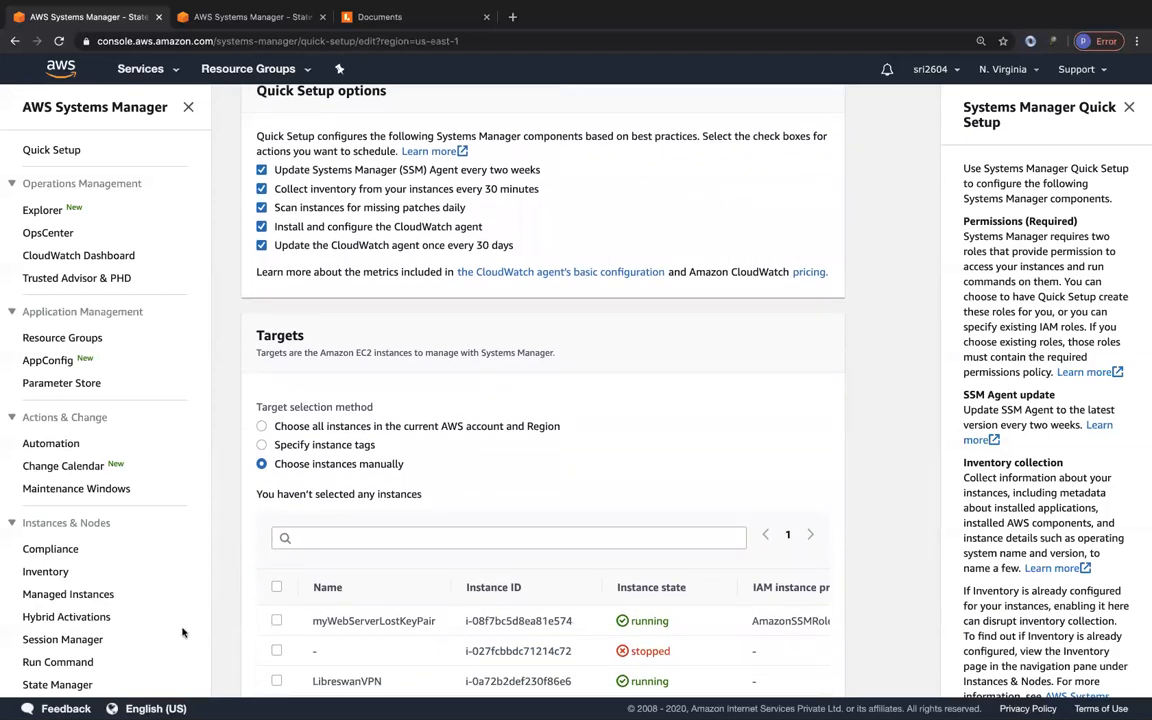
{"action": "left_click", "coordinate": [276, 620]}
{"action": "scroll", "coordinate": [951, 578], "scroll_direction": "down", "scroll_amount": 5}
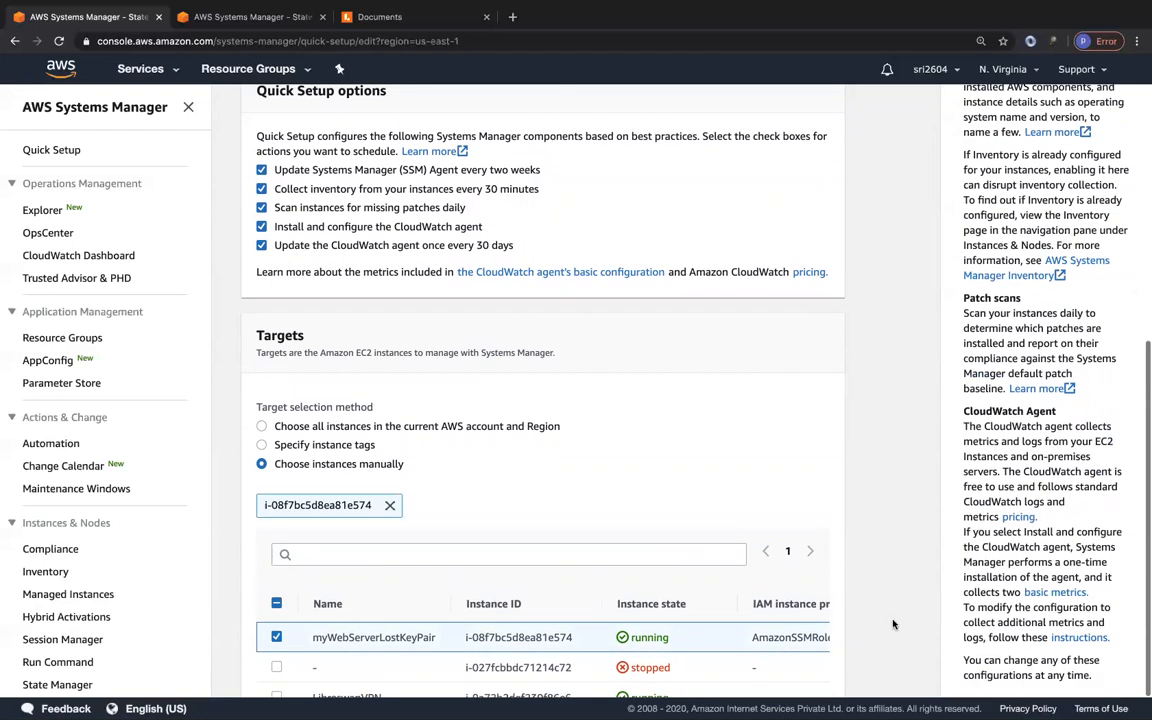
{"action": "scroll", "coordinate": [880, 634], "scroll_direction": "down", "scroll_amount": 3}
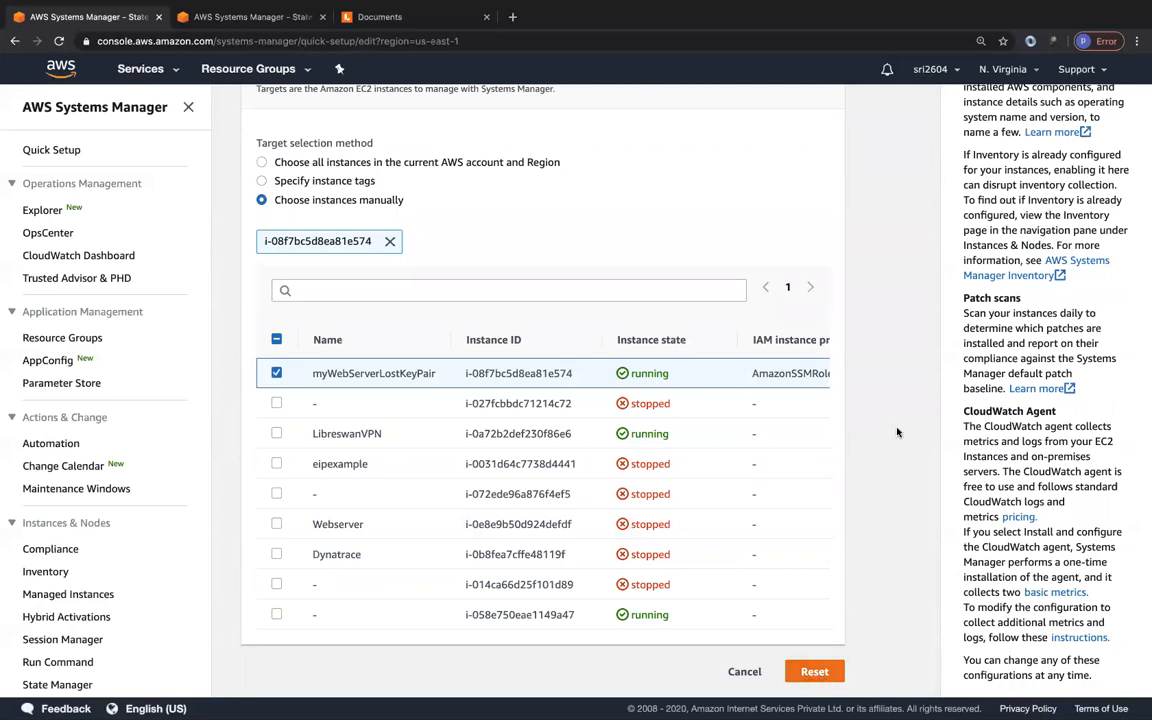
{"action": "scroll", "coordinate": [897, 480], "scroll_direction": "up", "scroll_amount": 4}
{"action": "scroll", "coordinate": [897, 432], "scroll_direction": "up", "scroll_amount": 1}
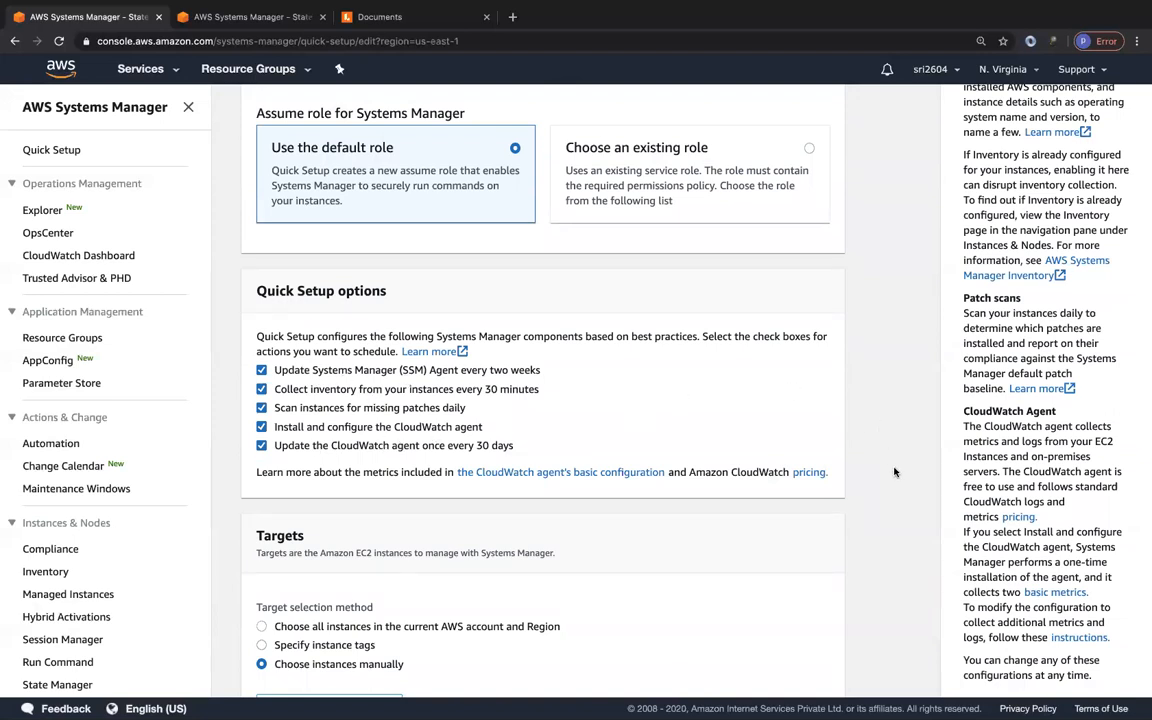
{"action": "scroll", "coordinate": [870, 543], "scroll_direction": "down", "scroll_amount": 5}
{"action": "left_click", "coordinate": [743, 671]}
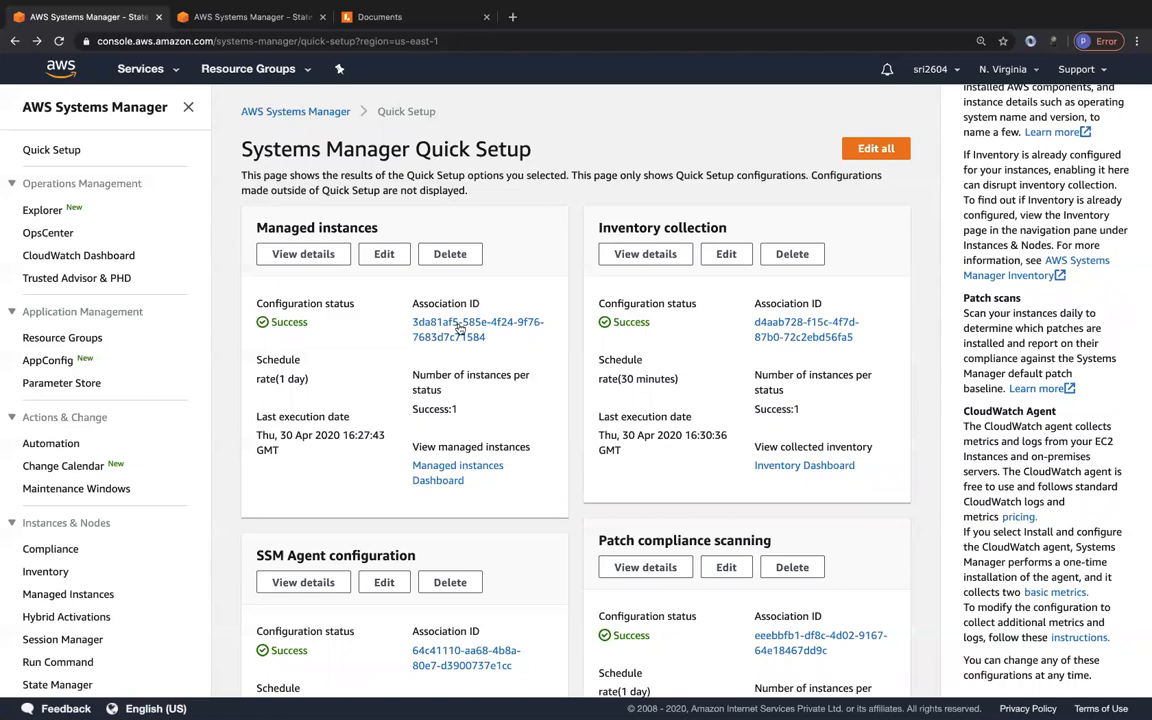
Open the EC2 service and show its running instances
{"action": "left_click", "coordinate": [140, 69]}
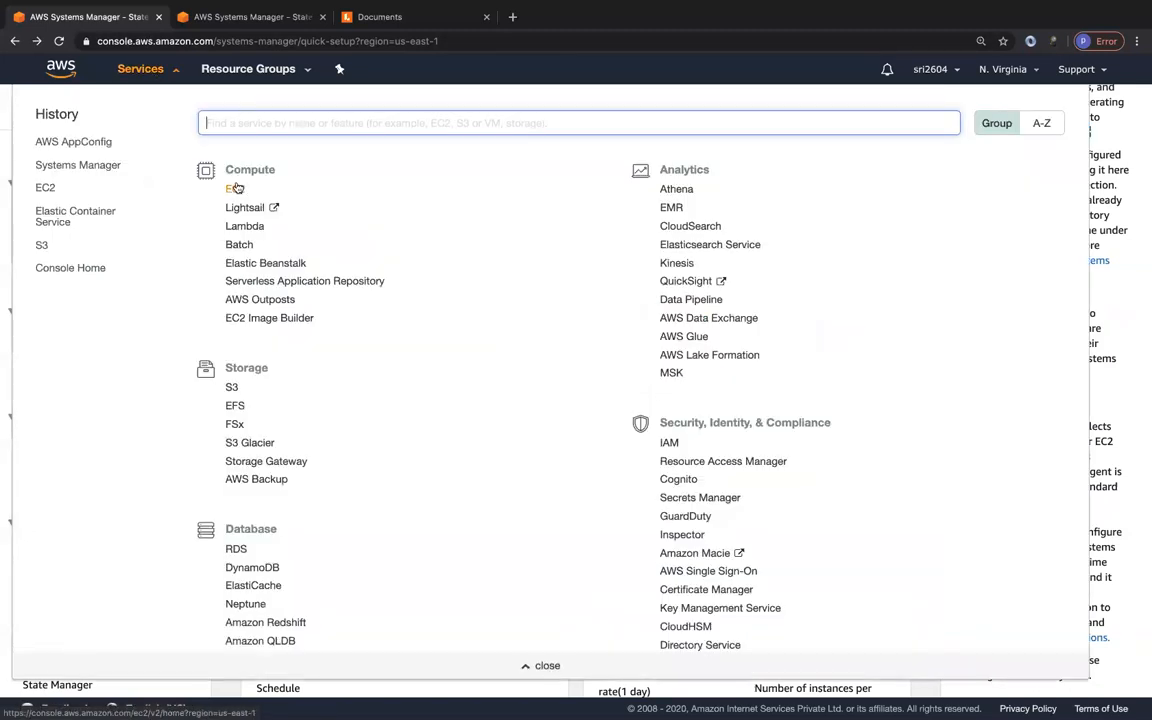
{"action": "left_click", "coordinate": [236, 188]}
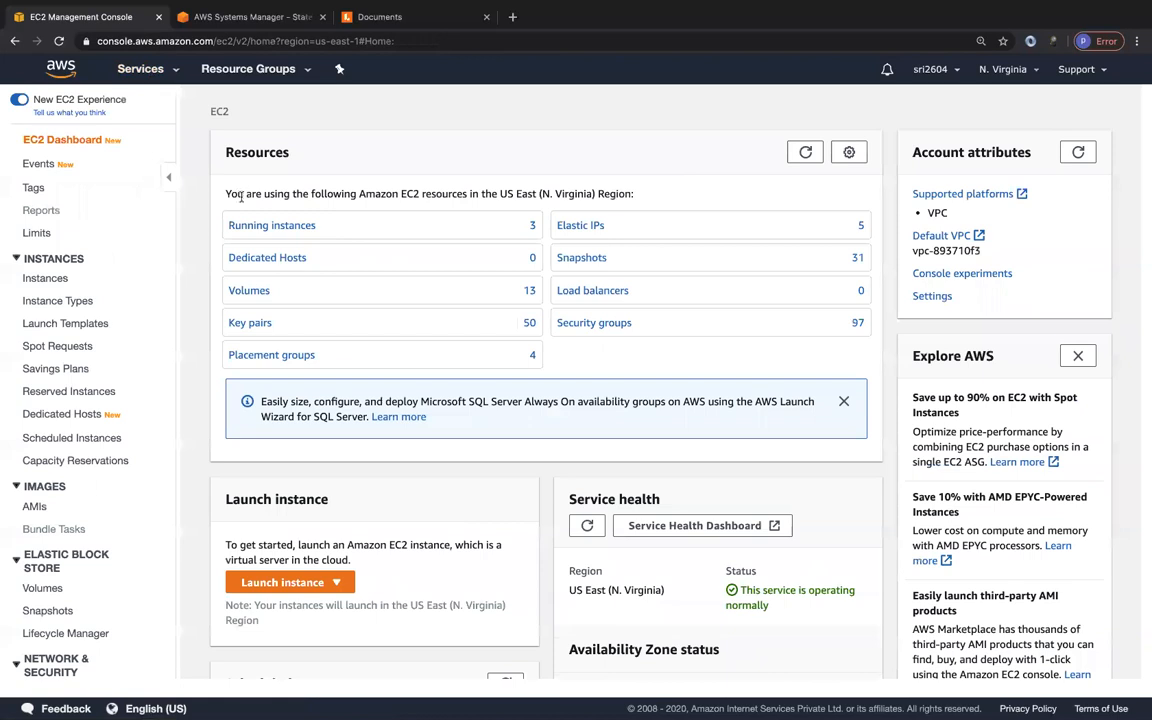
{"action": "left_click", "coordinate": [243, 226]}
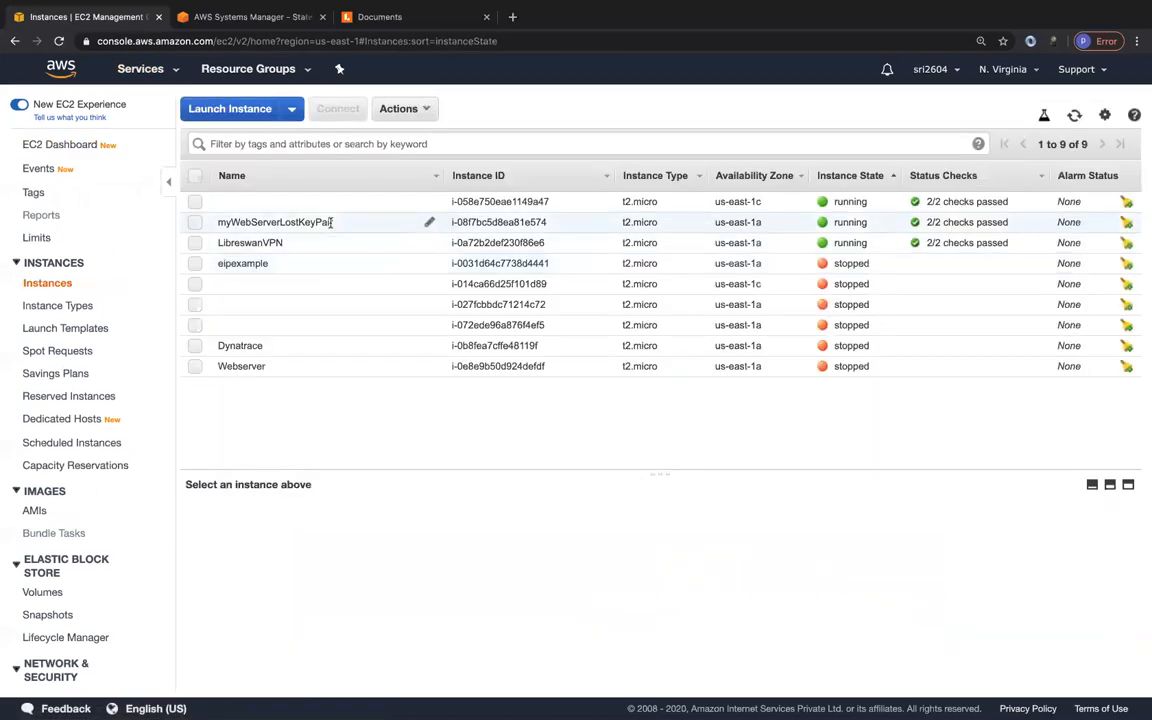
Attach the AmazonSSMRoleForInstancesQuickSetup IAM role to the myWebServerLostKeyPair instance
{"action": "left_click", "coordinate": [331, 222]}
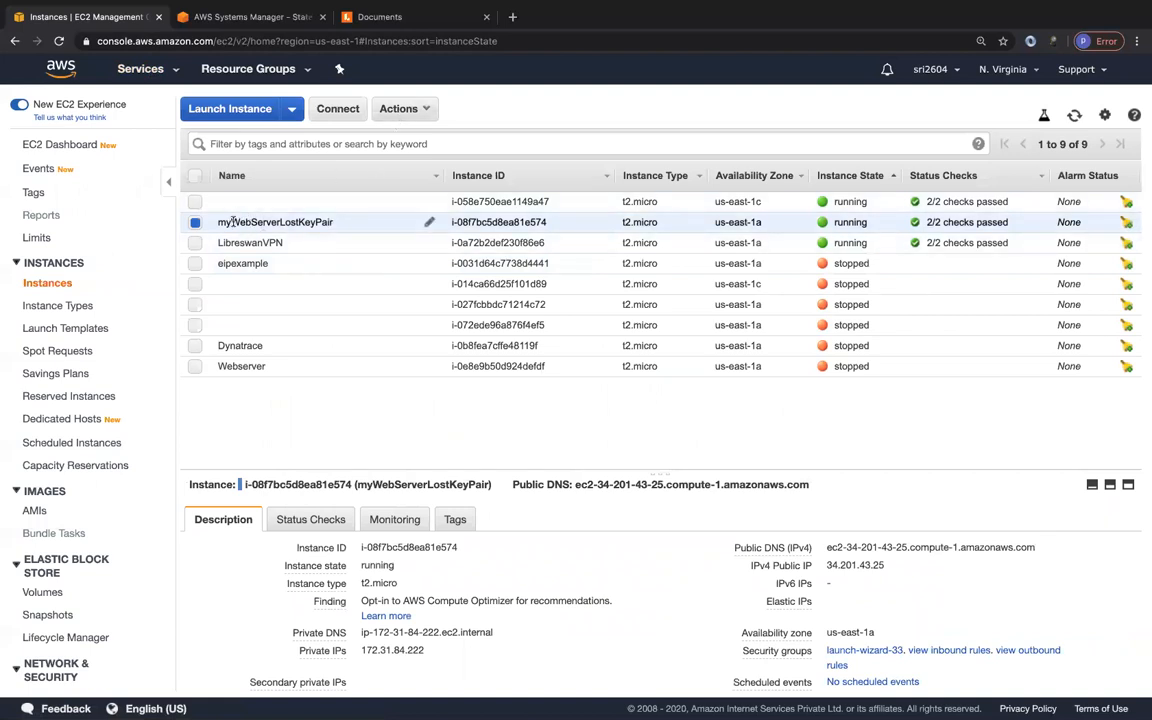
{"action": "left_click", "coordinate": [409, 116]}
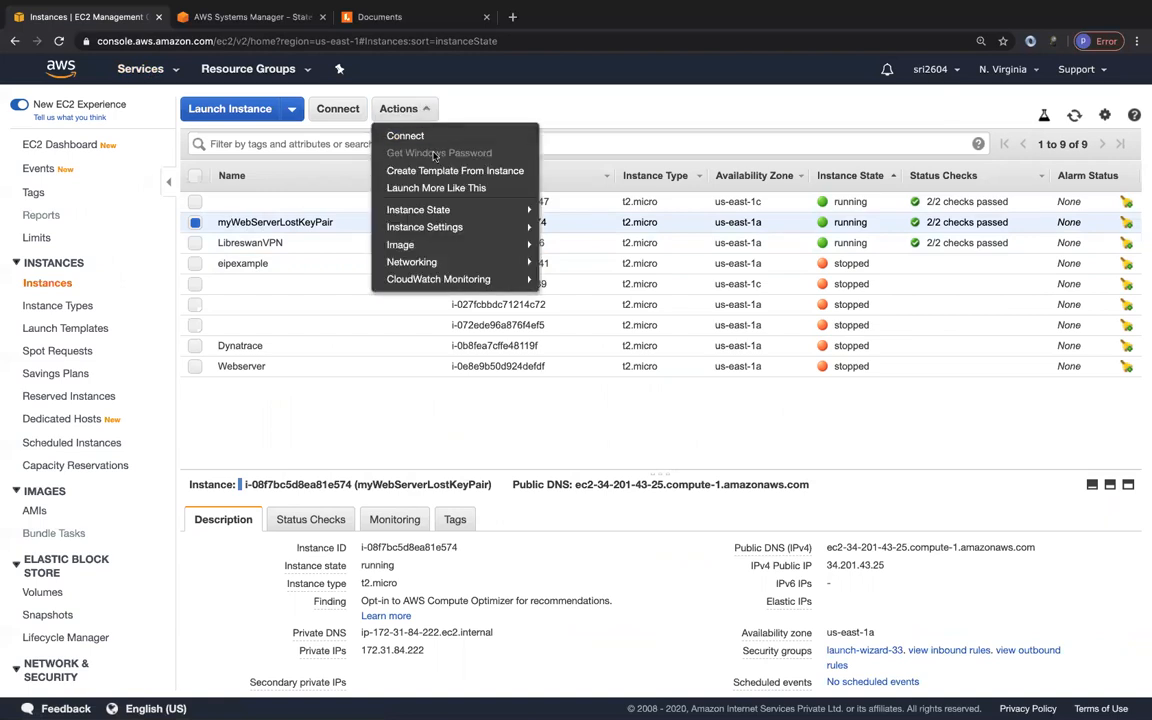
{"action": "mouse_move", "coordinate": [463, 228]}
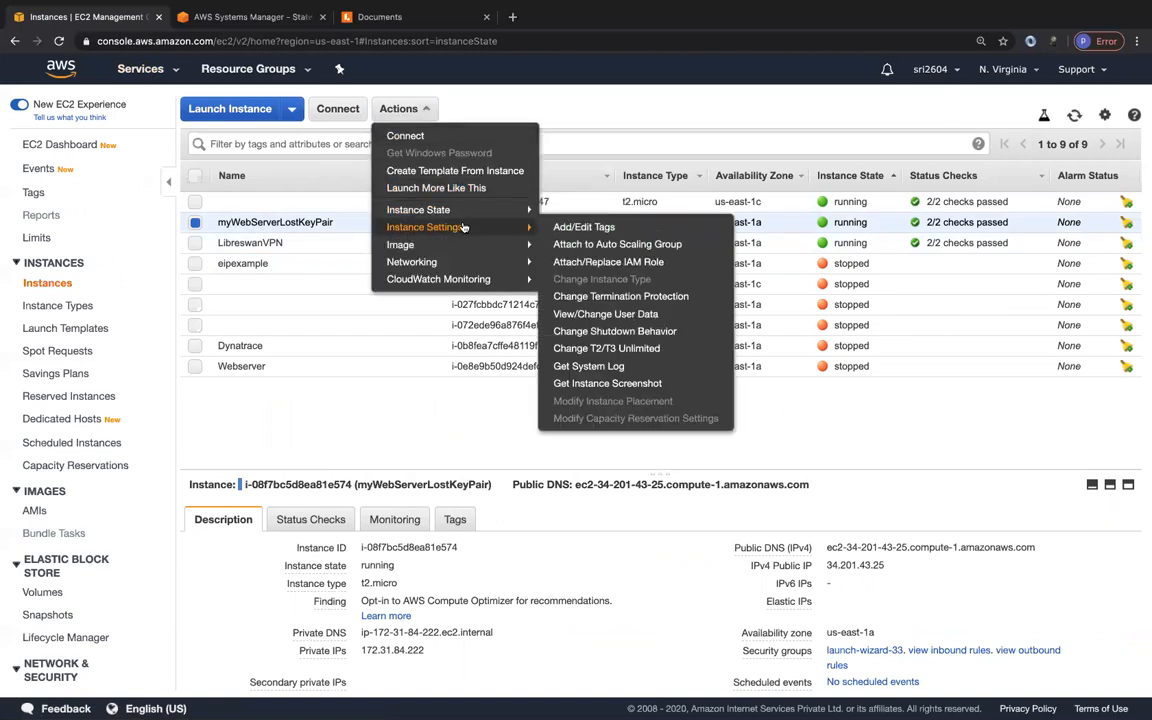
{"action": "left_click", "coordinate": [603, 266]}
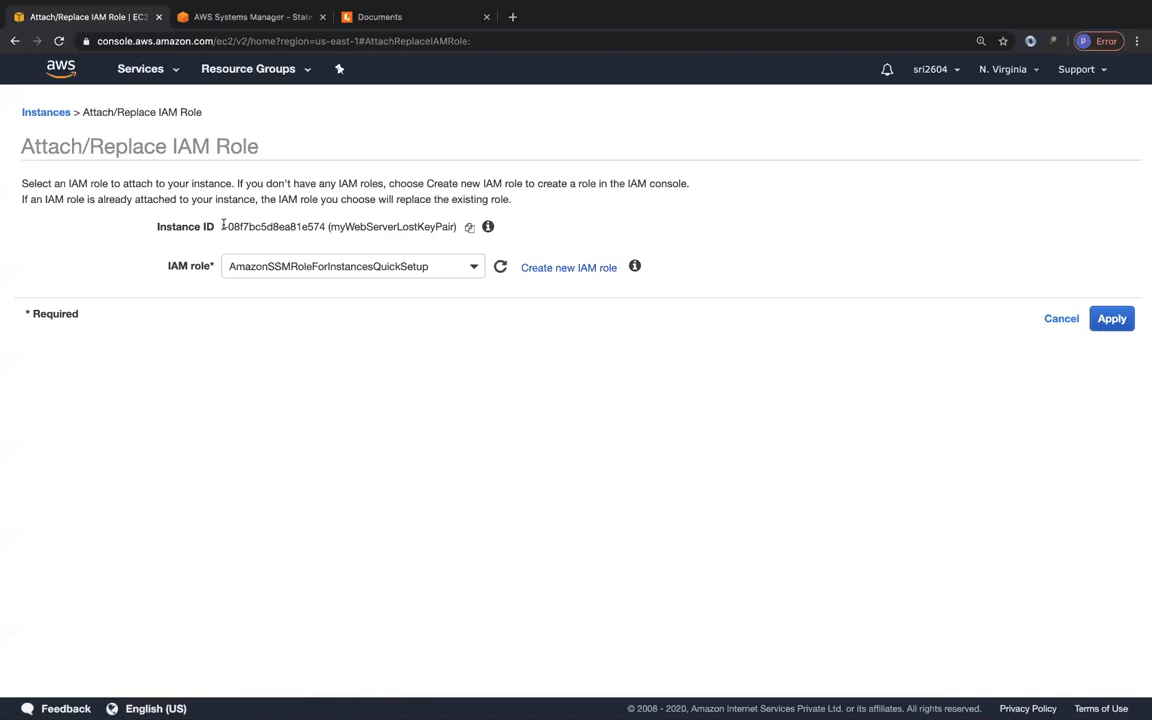
{"action": "left_click", "coordinate": [1110, 319]}
{"action": "left_click", "coordinate": [709, 247]}
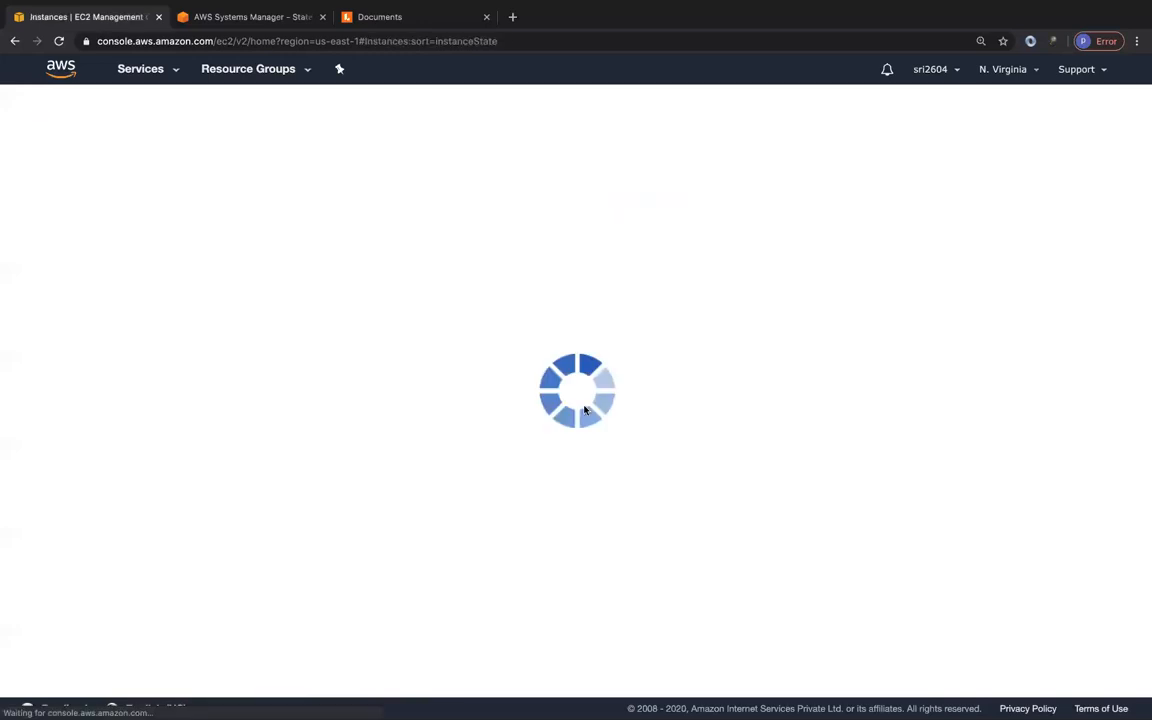
Start a Session Manager session on the myWebServerLostKeyPair instance from the Systems Manager console
{"action": "left_click", "coordinate": [175, 18]}
{"action": "scroll", "coordinate": [60, 535], "scroll_direction": "down", "scroll_amount": 2}
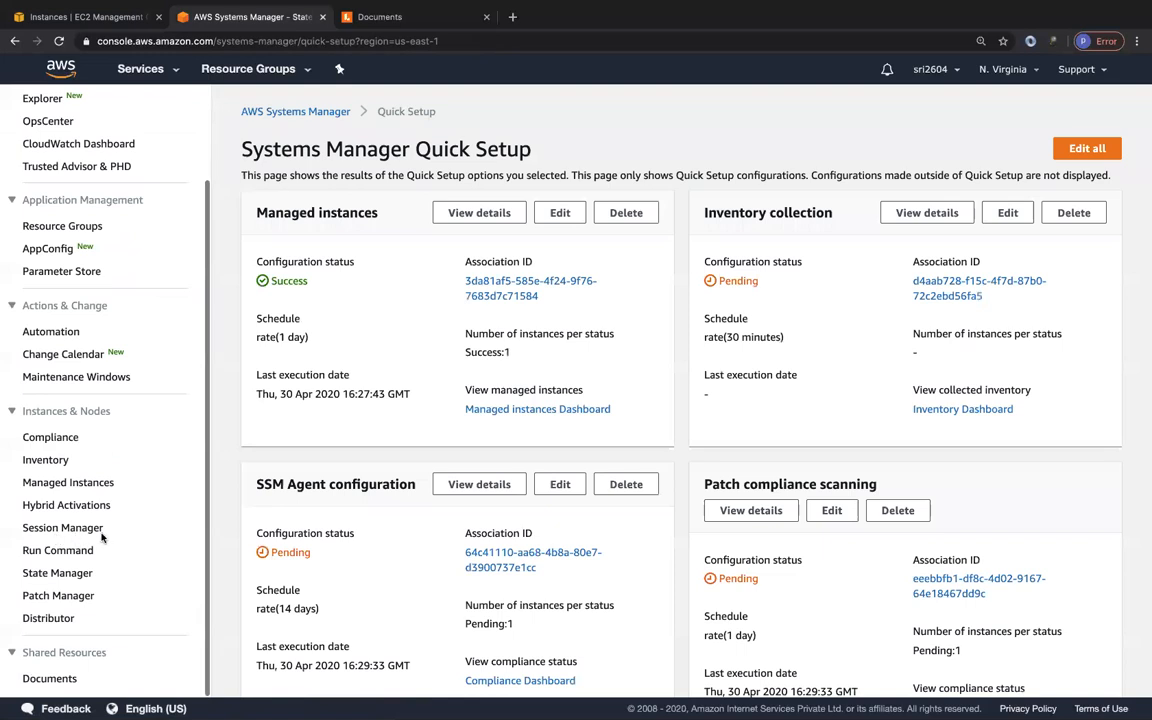
{"action": "left_click", "coordinate": [75, 530]}
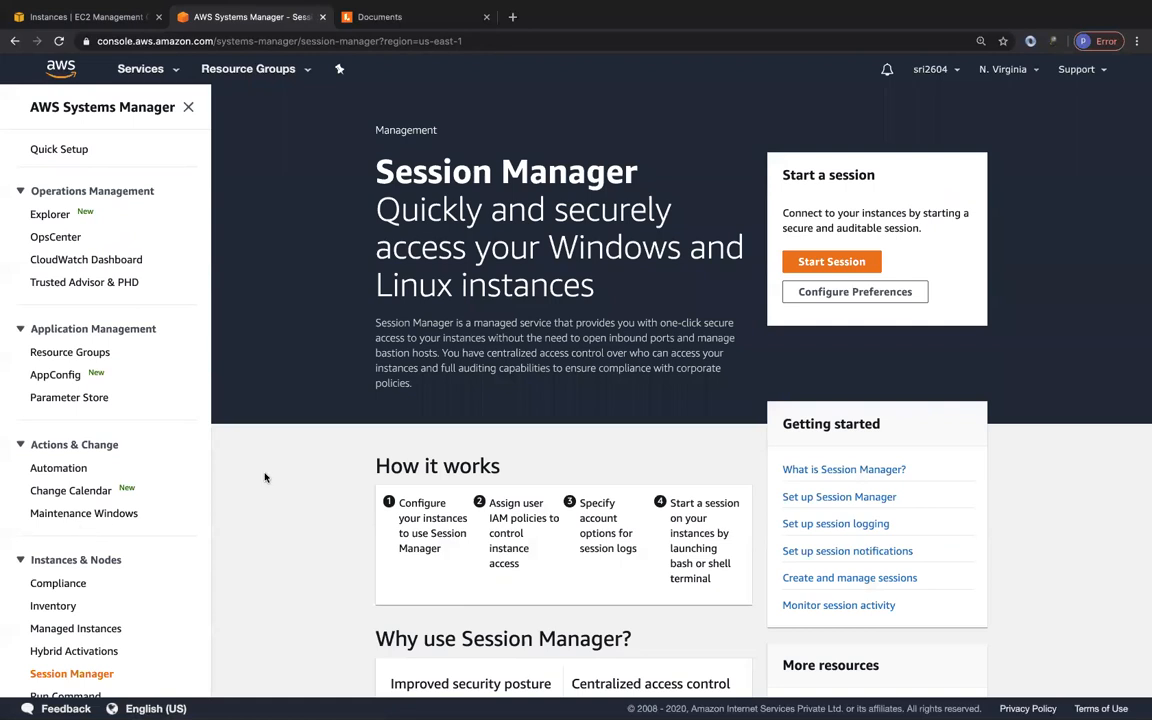
{"action": "left_click", "coordinate": [830, 265]}
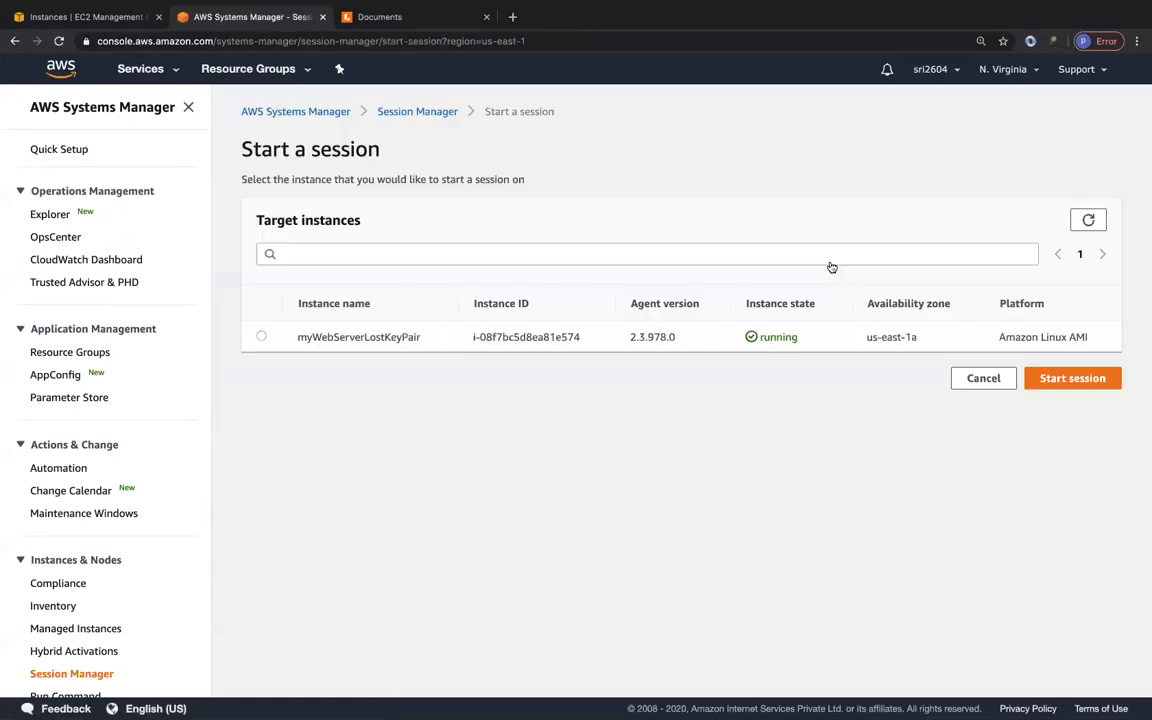
{"action": "left_click", "coordinate": [261, 337]}
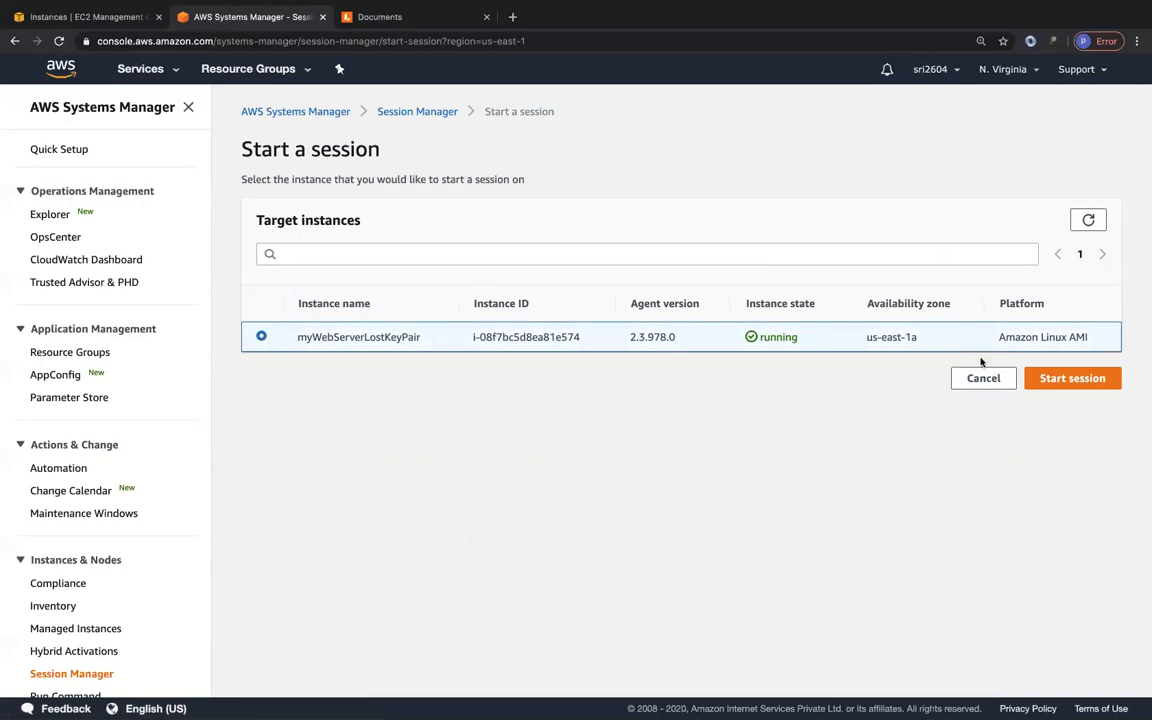
{"action": "left_click", "coordinate": [1069, 379]}
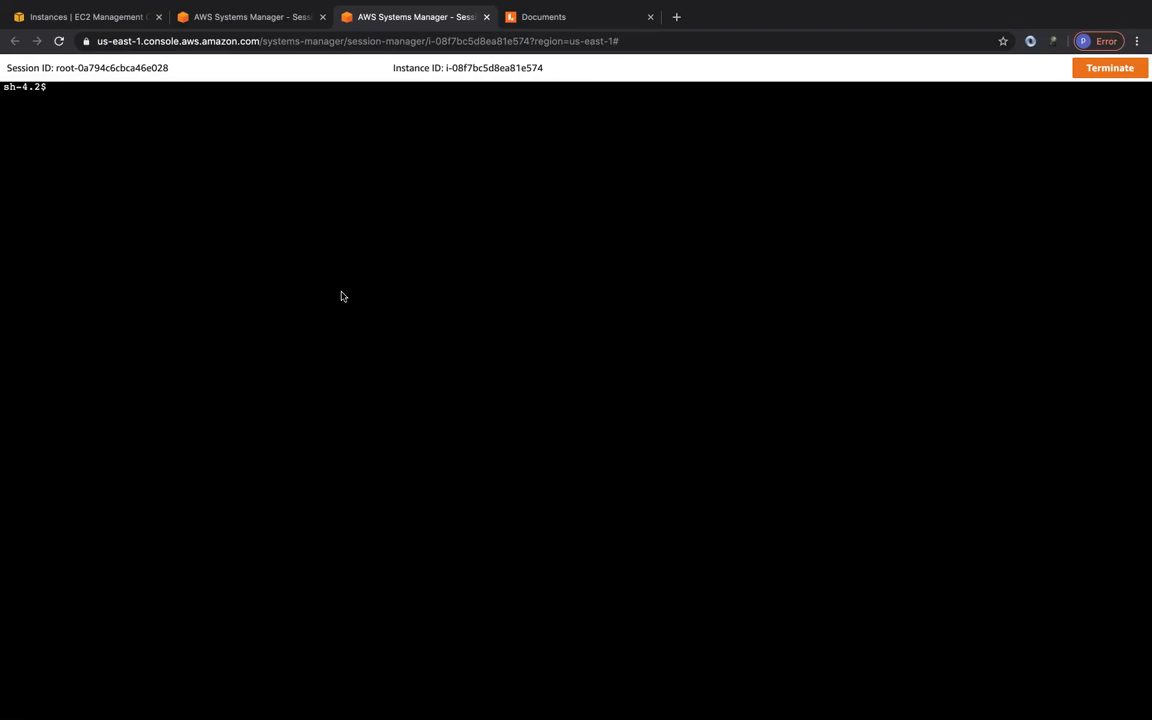
List the current directory in the shell with ls, change into home and list its contents
{"action": "type", "text": "ls"}
{"action": "key", "text": "Return"}
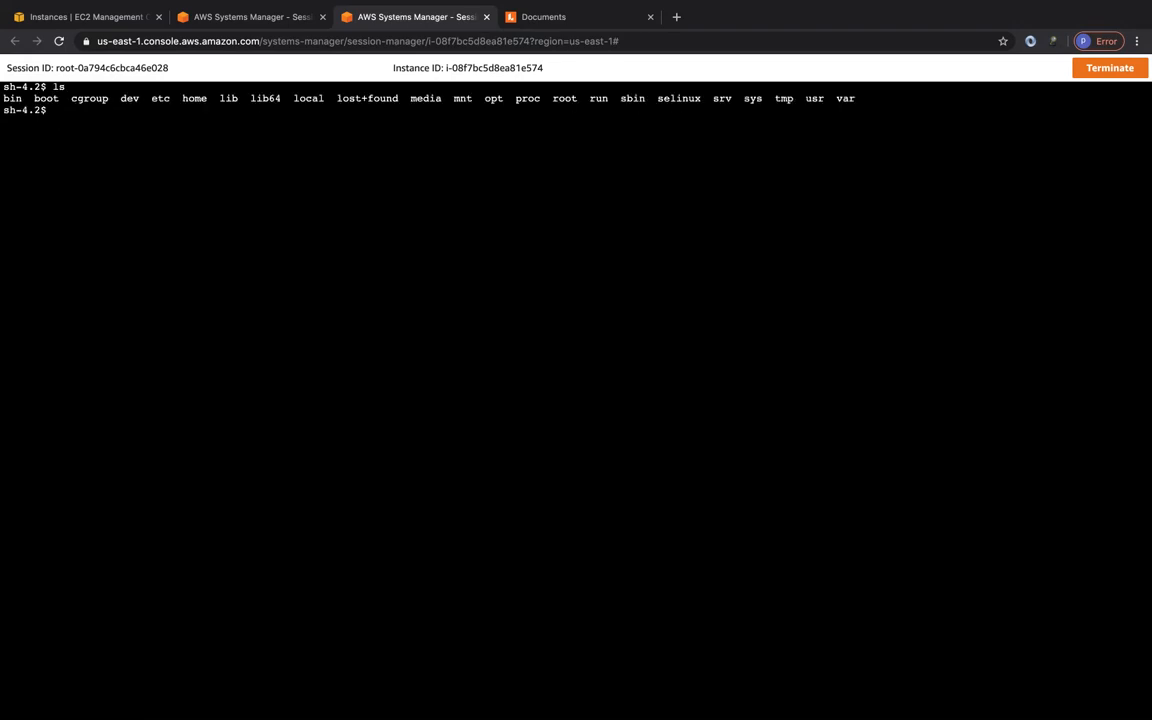
{"action": "type", "text": "cd home"}
{"action": "key", "text": "Return"}
{"action": "type", "text": "ls"}
{"action": "key", "text": "Return"}
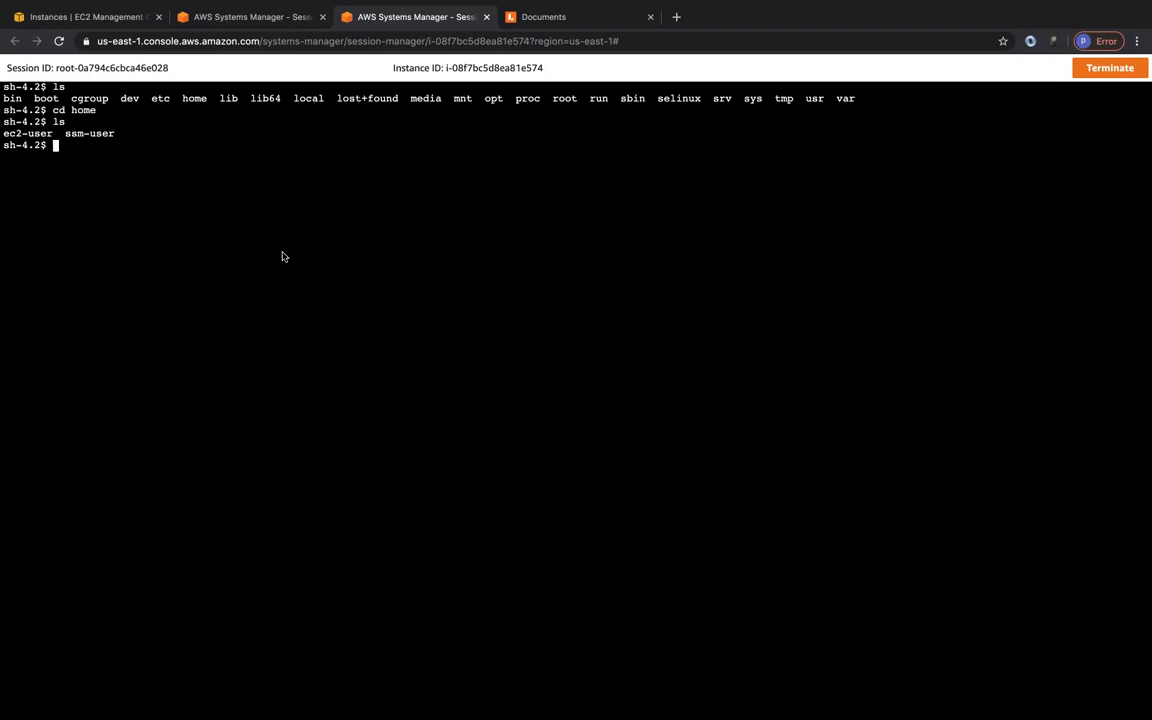
Terminate the shell session and open the Run Command page of Systems Manager
{"action": "left_click", "coordinate": [1122, 69]}
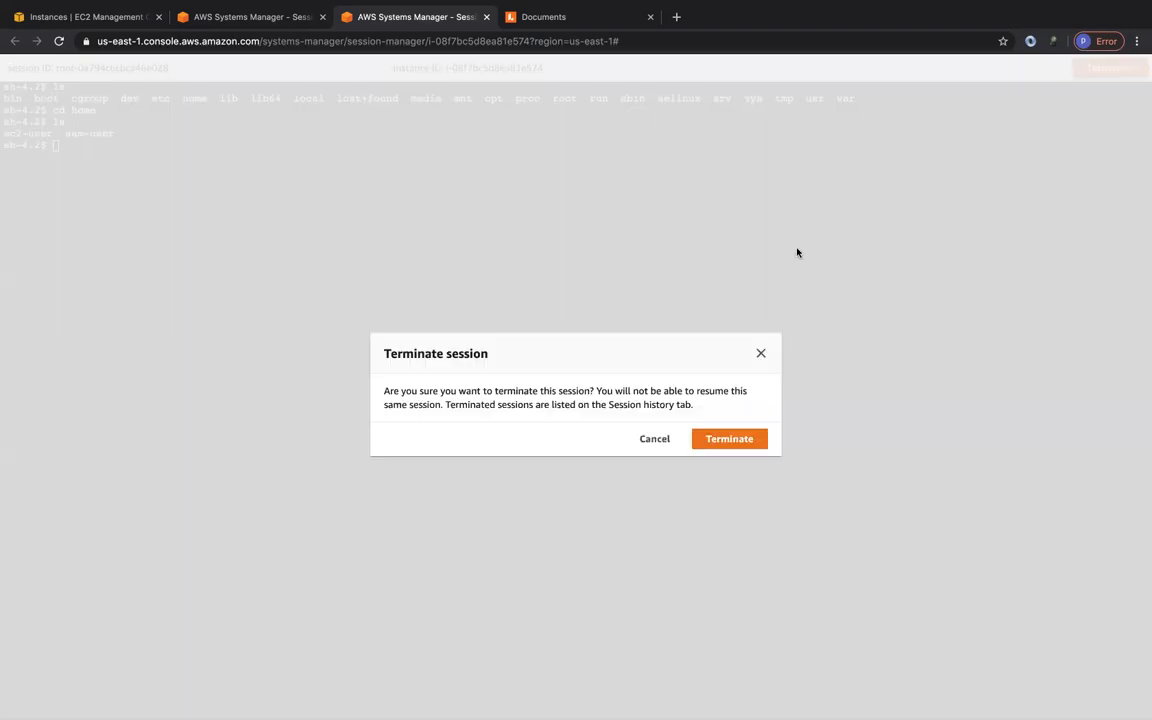
{"action": "left_click", "coordinate": [720, 439]}
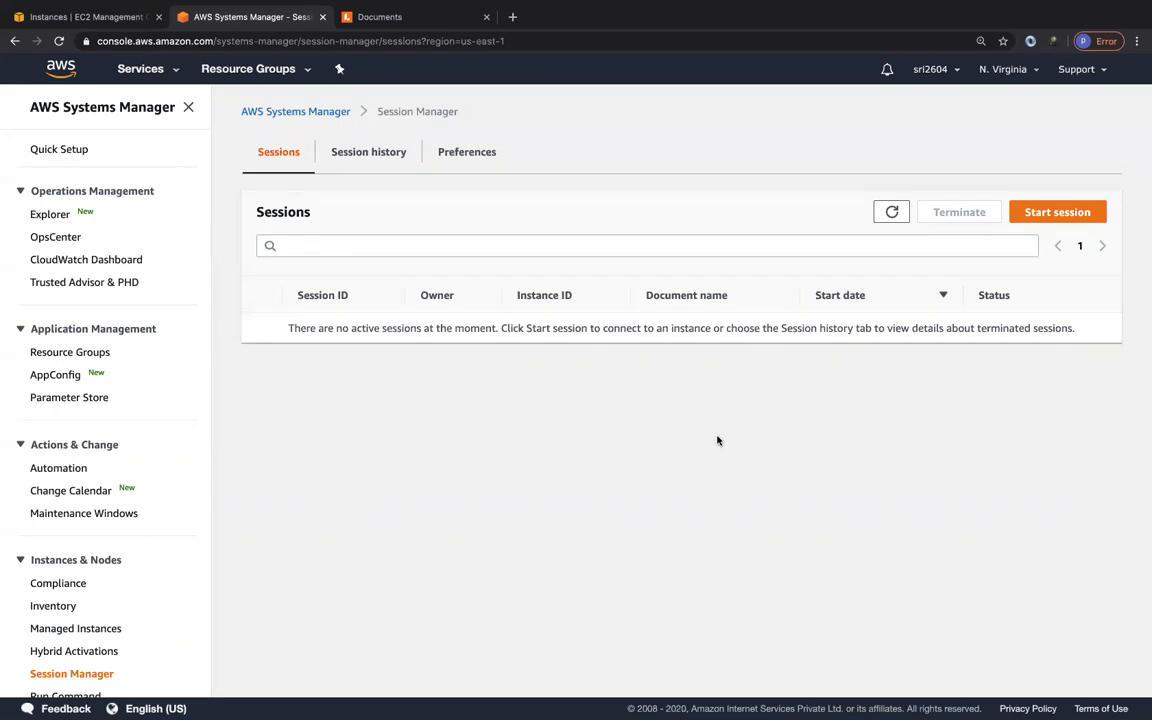
{"action": "scroll", "coordinate": [147, 558], "scroll_direction": "down", "scroll_amount": 2}
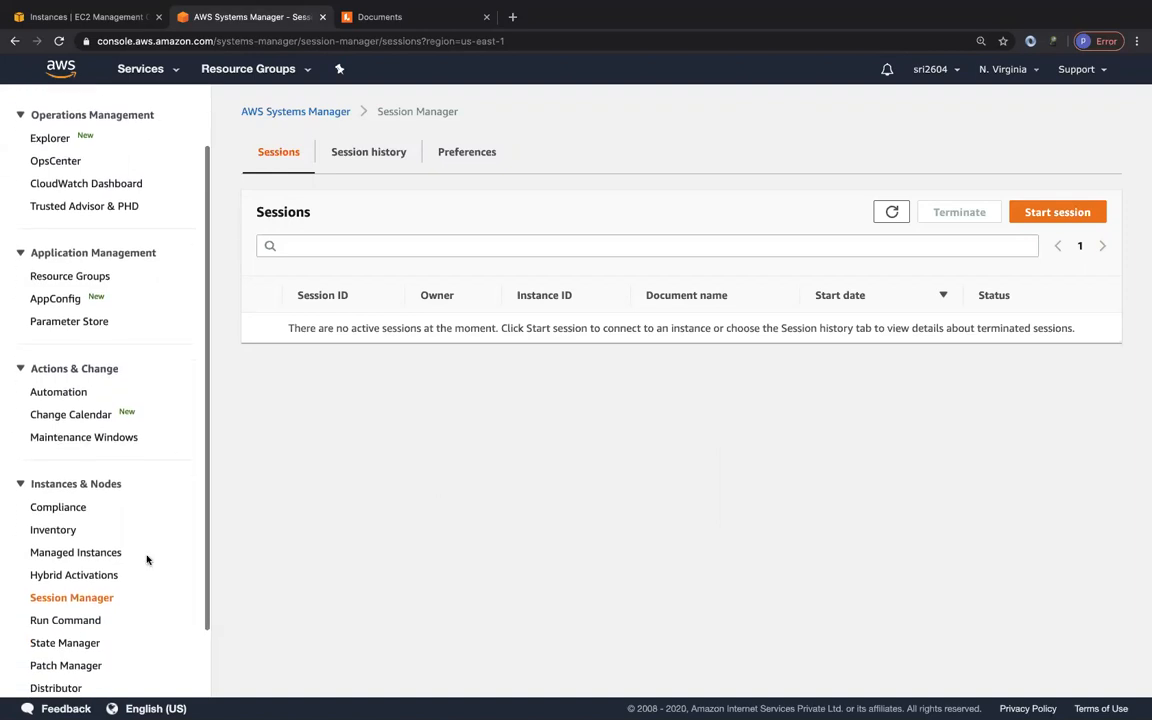
{"action": "left_click", "coordinate": [53, 622]}
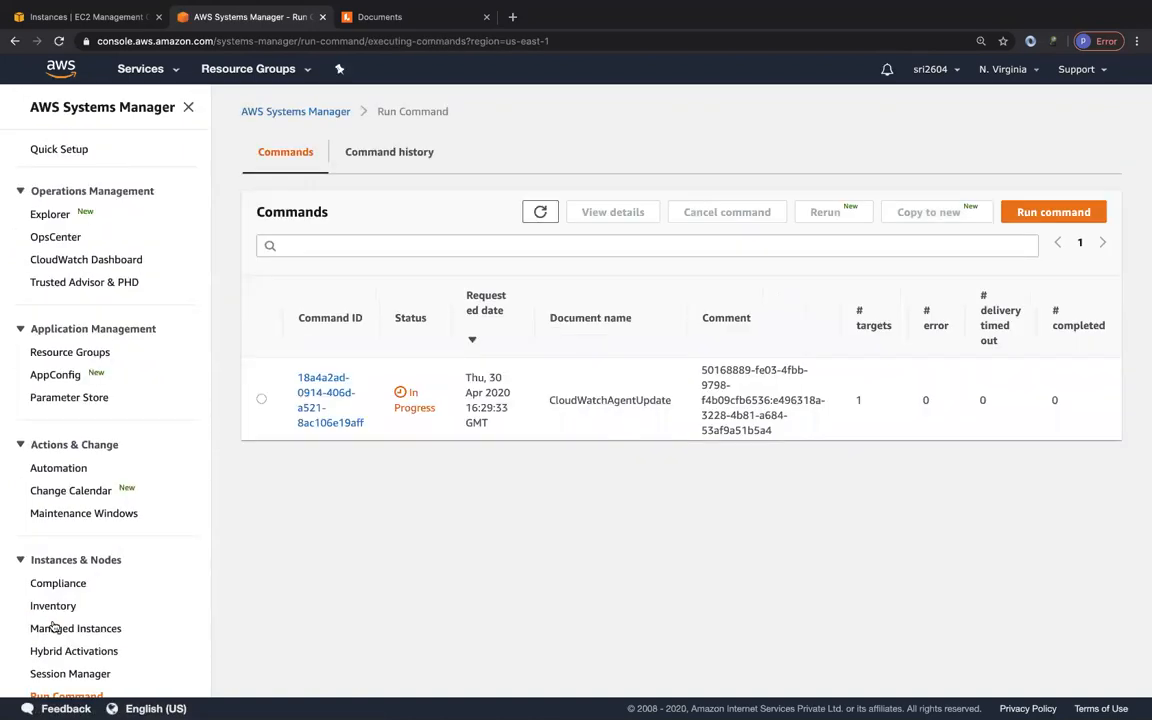
Start a new Run Command and choose AWS-RunShellScript as the command document
{"action": "left_click", "coordinate": [1022, 213]}
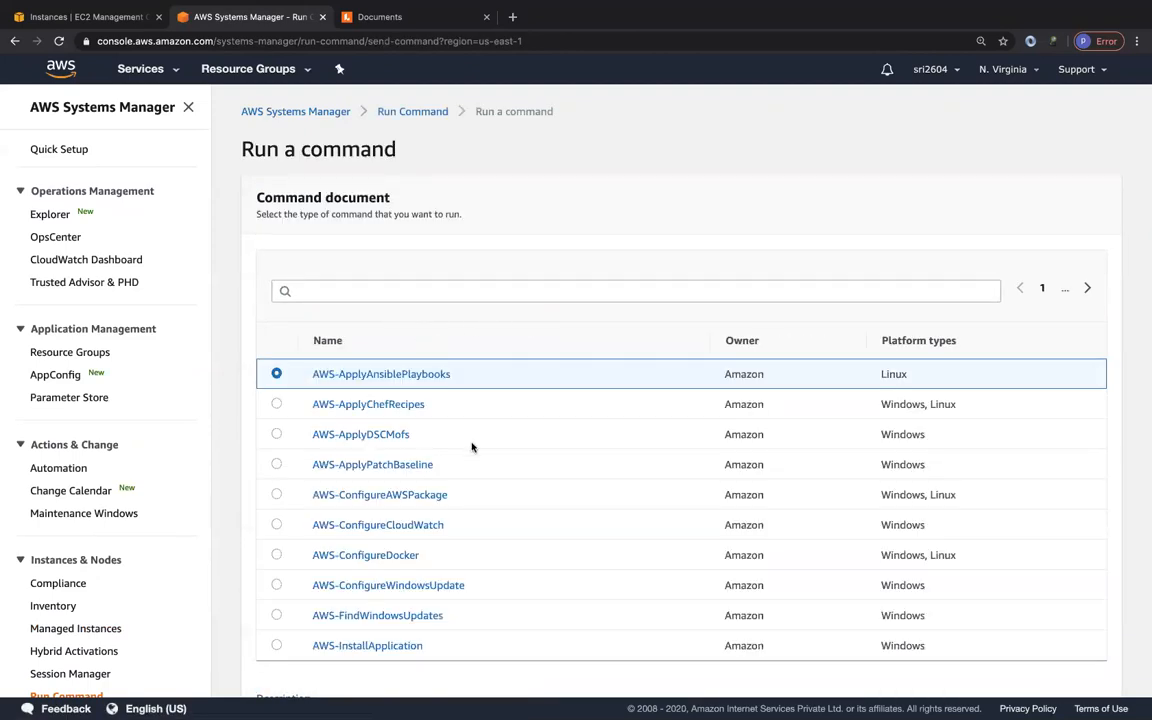
{"action": "scroll", "coordinate": [430, 474], "scroll_direction": "down", "scroll_amount": 1}
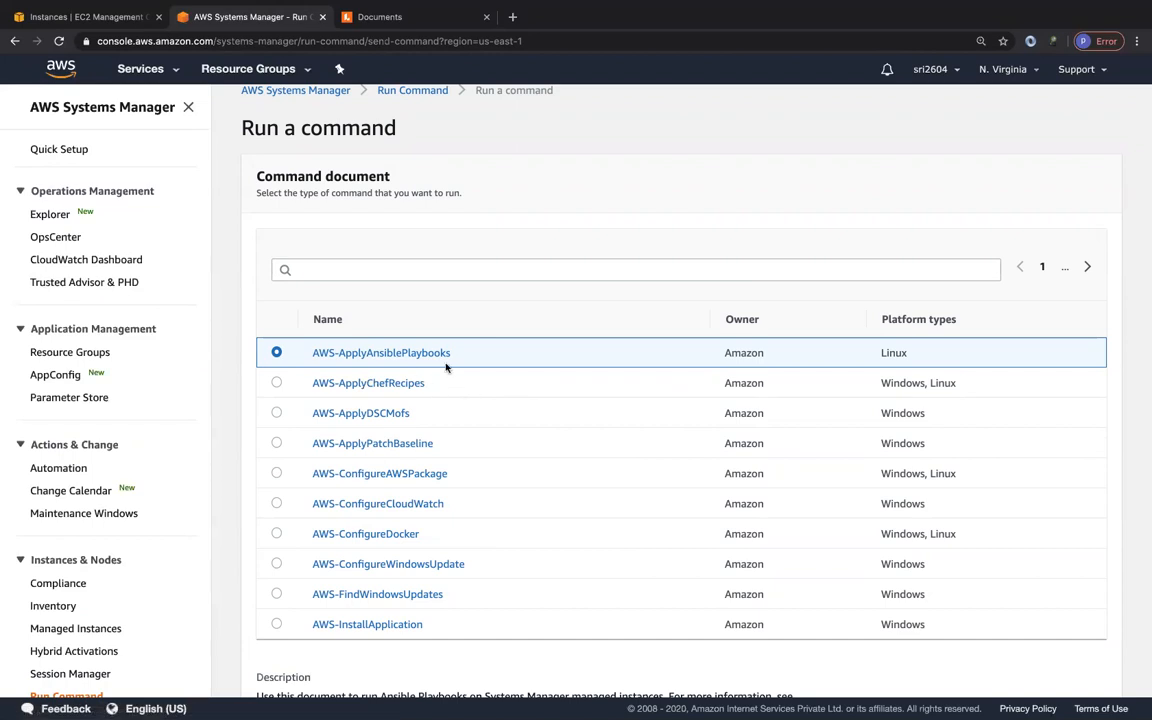
{"action": "left_click", "coordinate": [1088, 265]}
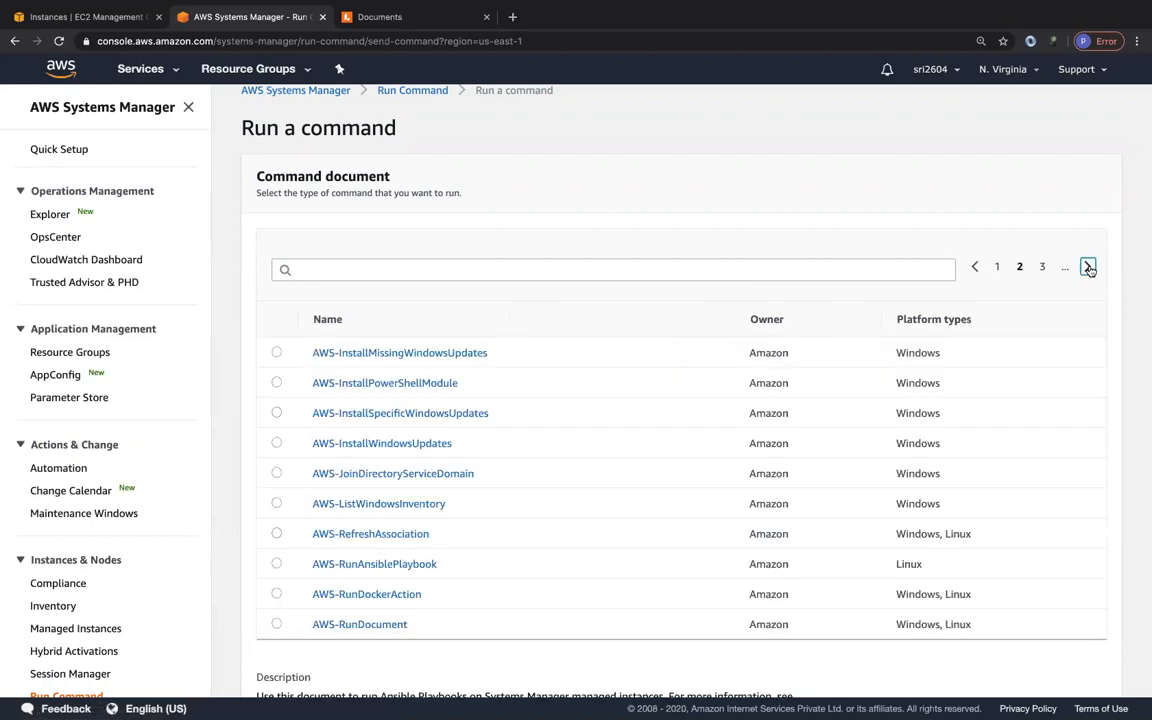
{"action": "left_click", "coordinate": [1088, 266]}
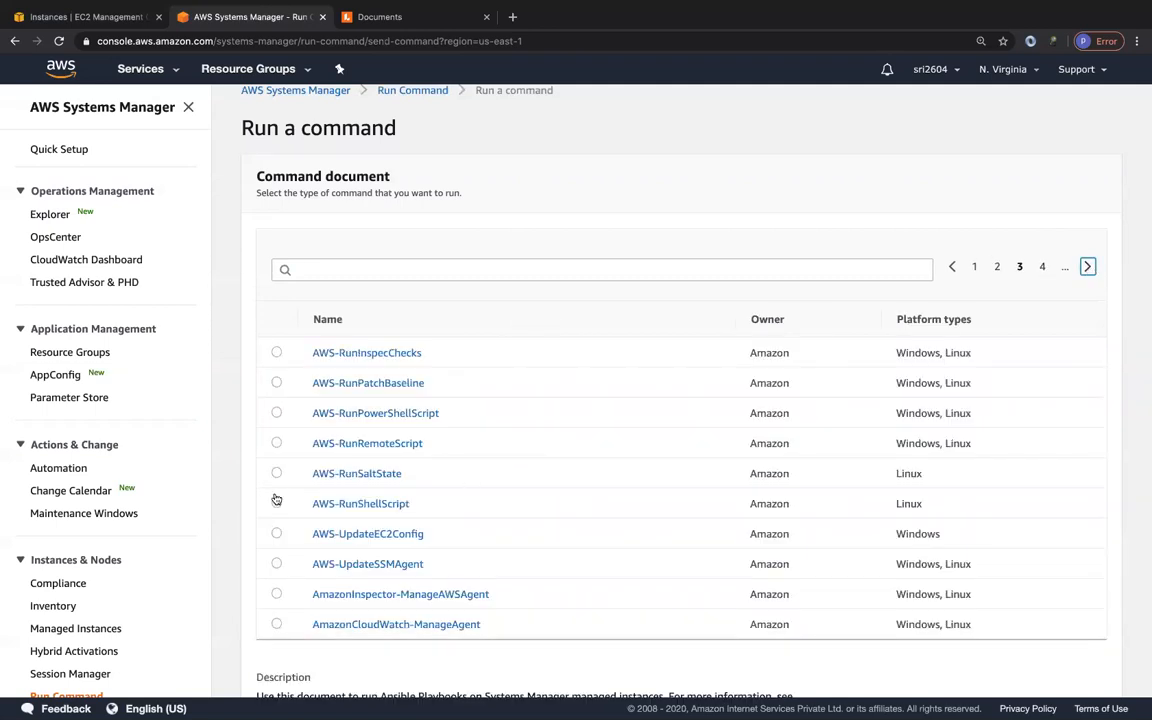
{"action": "left_click", "coordinate": [276, 503]}
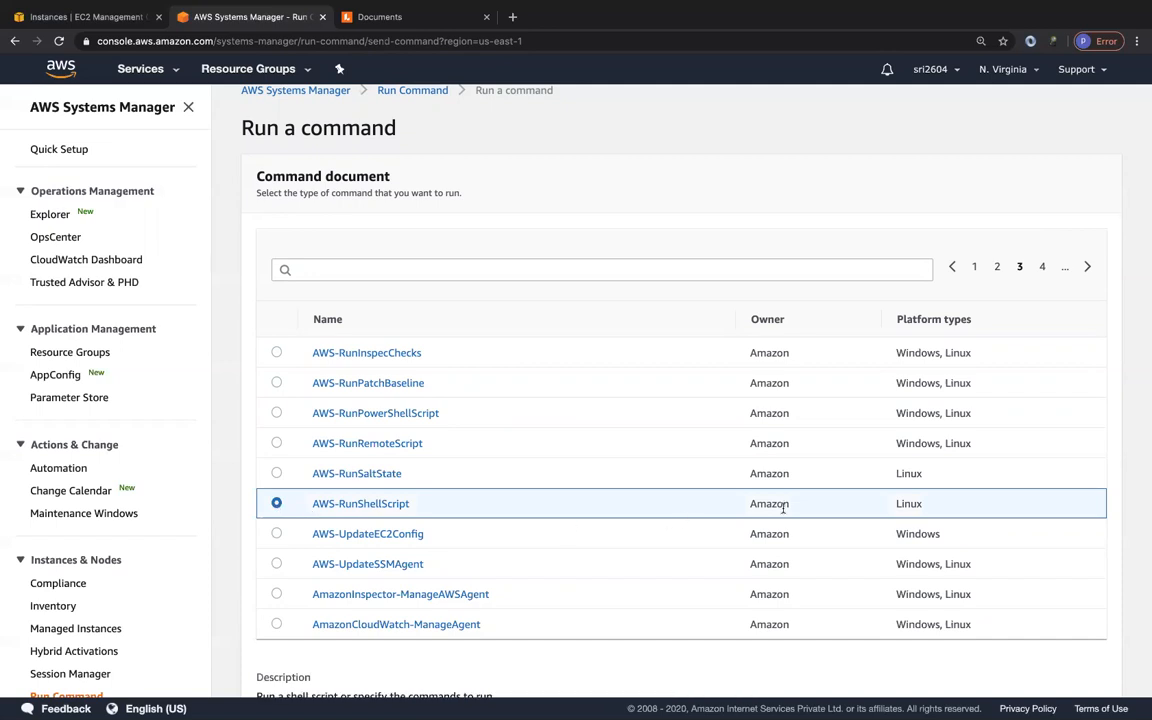
Enter ls -la as the shell command to run in the command parameters
{"action": "scroll", "coordinate": [653, 548], "scroll_direction": "down", "scroll_amount": 2}
{"action": "scroll", "coordinate": [653, 546], "scroll_direction": "down", "scroll_amount": 6}
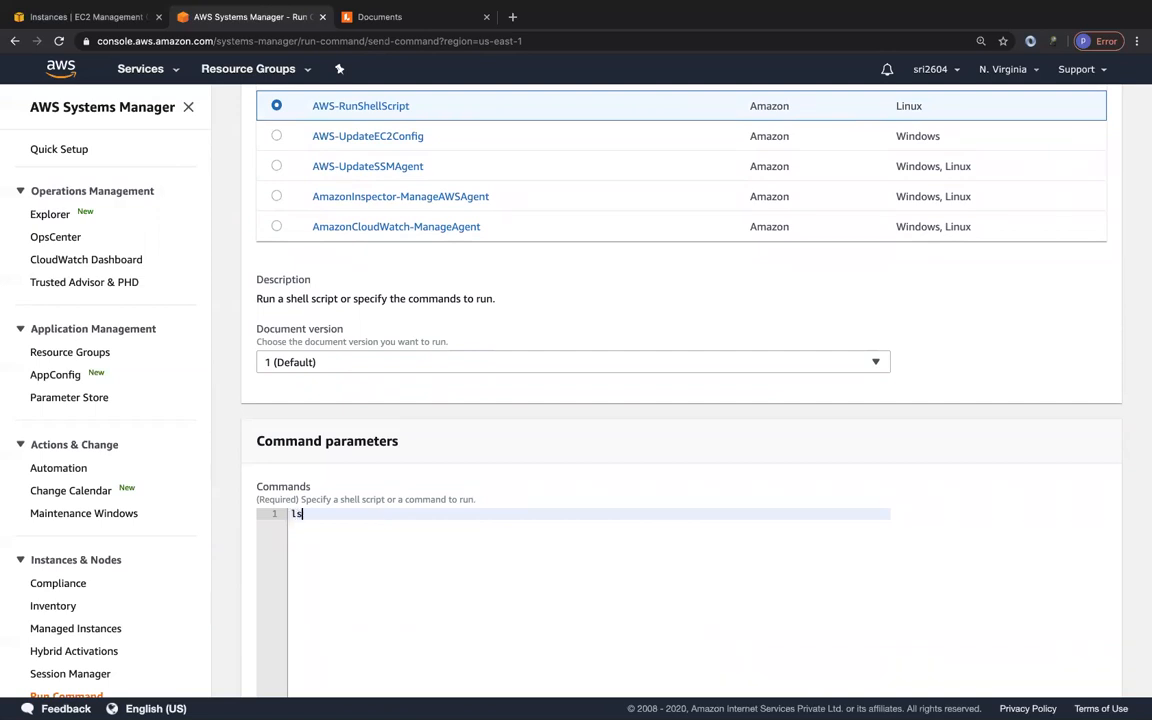
{"action": "type", "text": "-la"}
Choose the targets manually and select the myWebServerLostKeyPair instance
{"action": "scroll", "coordinate": [435, 464], "scroll_direction": "down", "scroll_amount": 6}
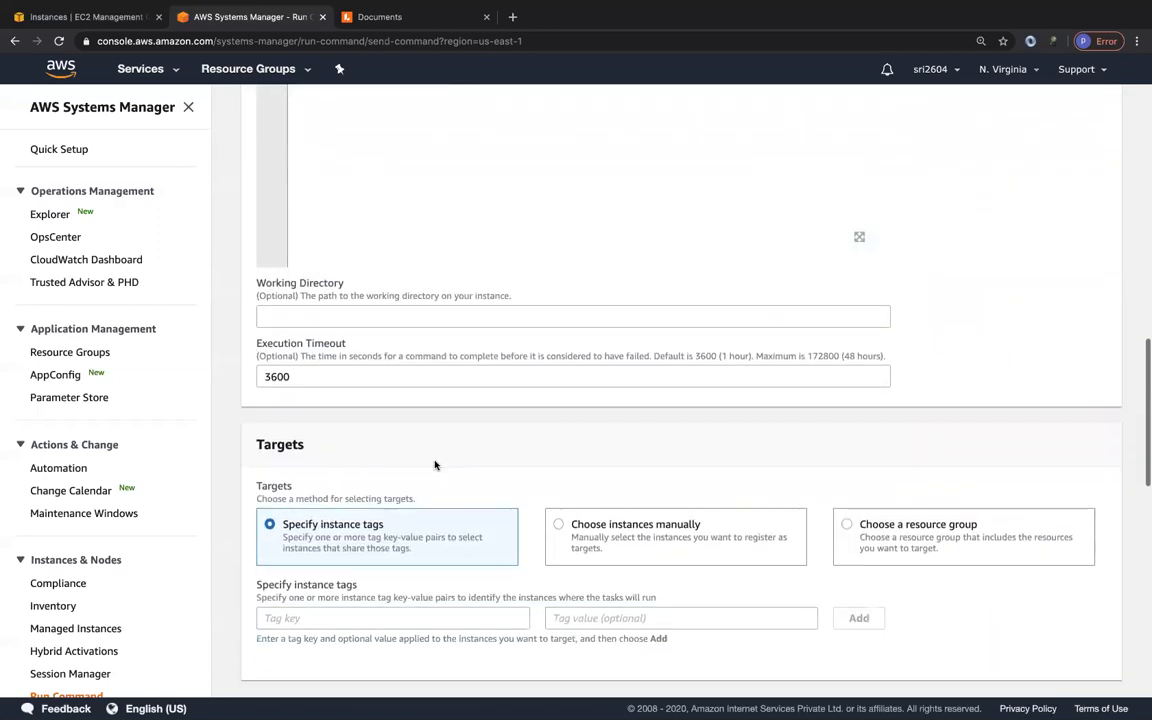
{"action": "scroll", "coordinate": [425, 460], "scroll_direction": "down", "scroll_amount": 2}
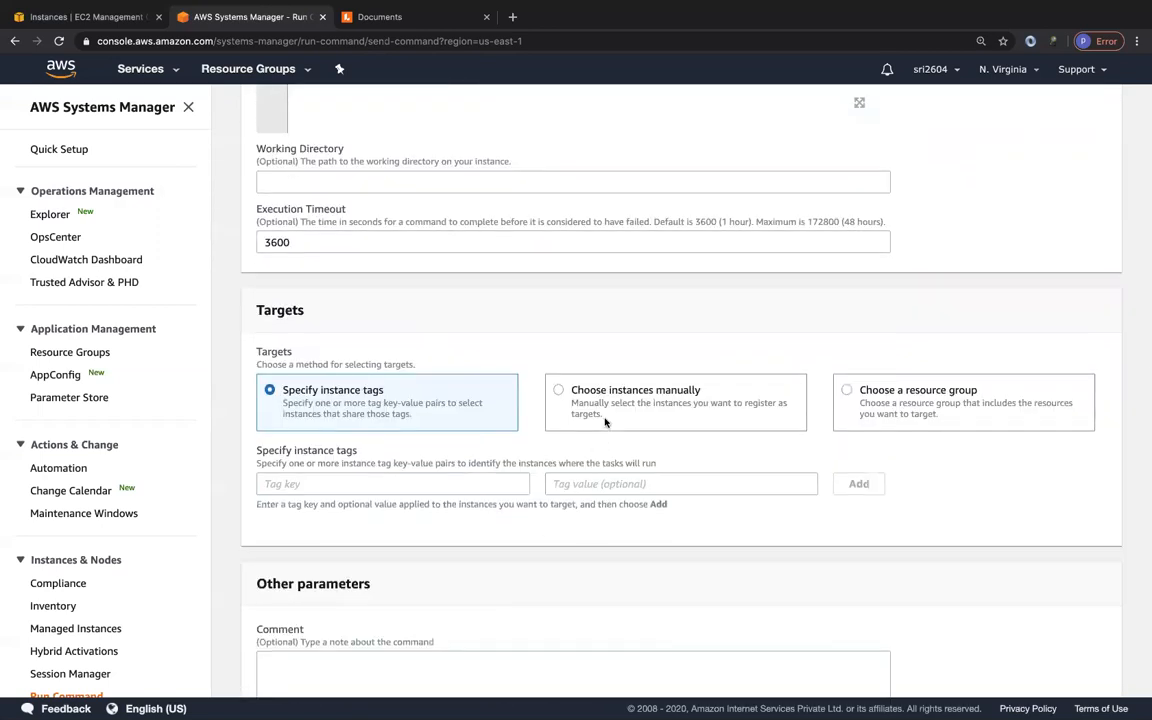
{"action": "left_click", "coordinate": [606, 402]}
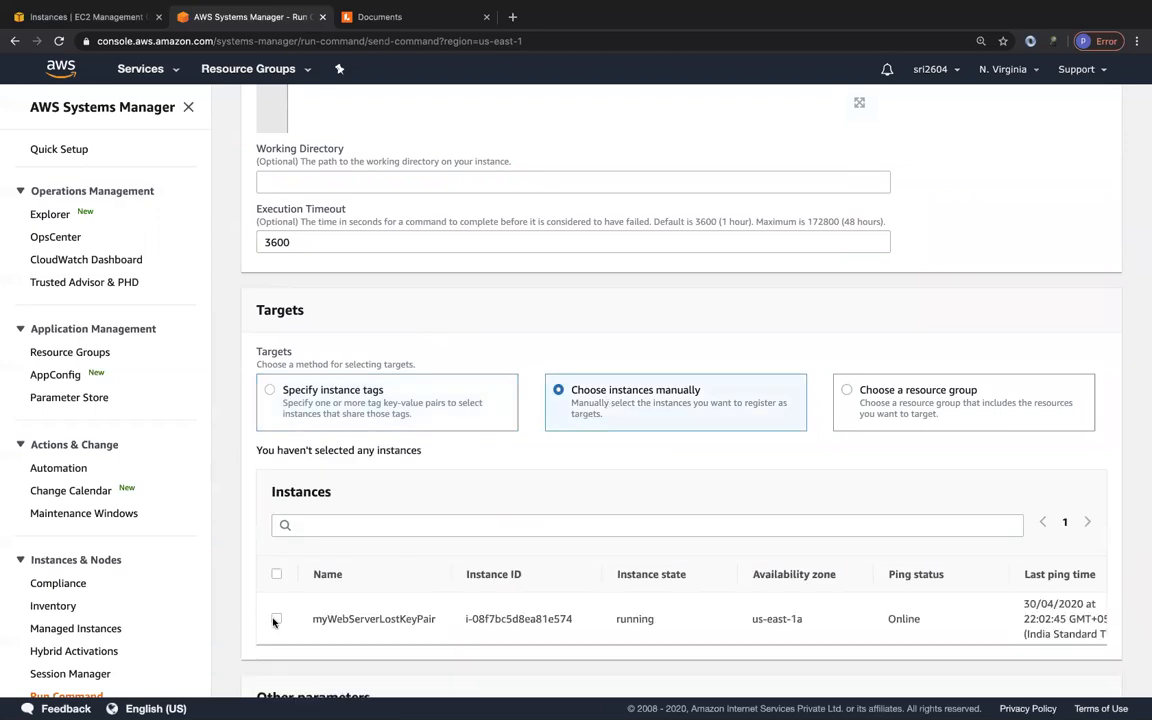
{"action": "left_click", "coordinate": [276, 620]}
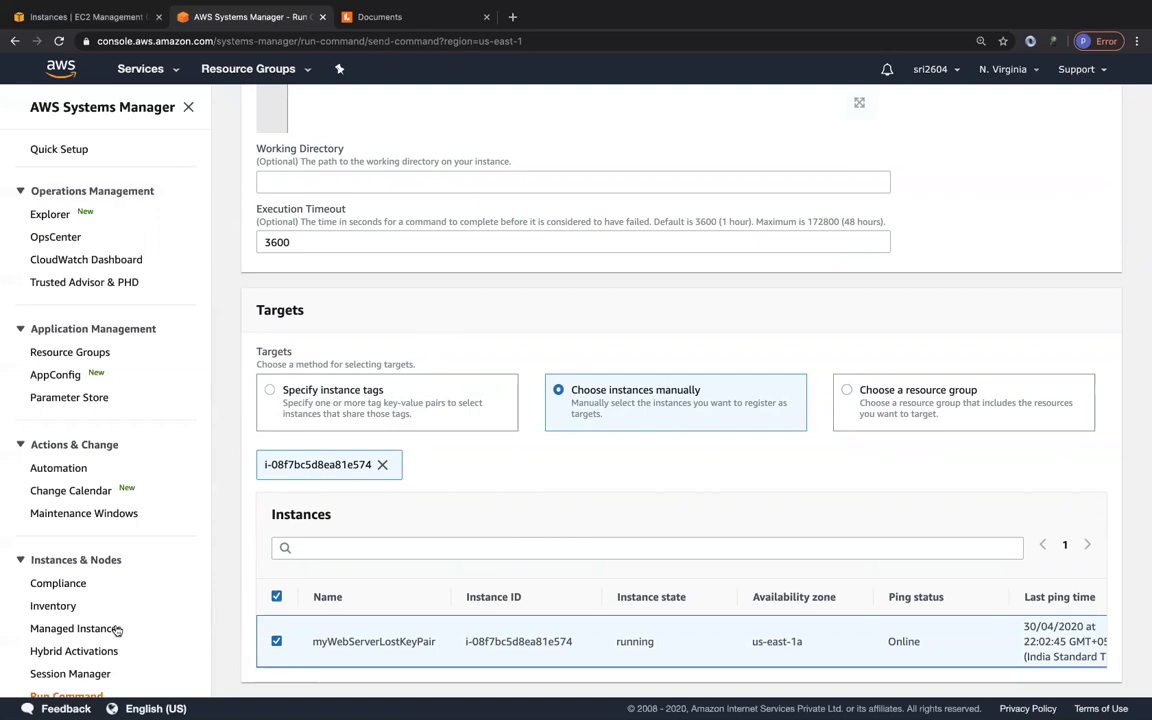
Turn off both CloudWatch output and writing to an S3 bucket in the command's output options
{"action": "scroll", "coordinate": [697, 463], "scroll_direction": "down", "scroll_amount": 1}
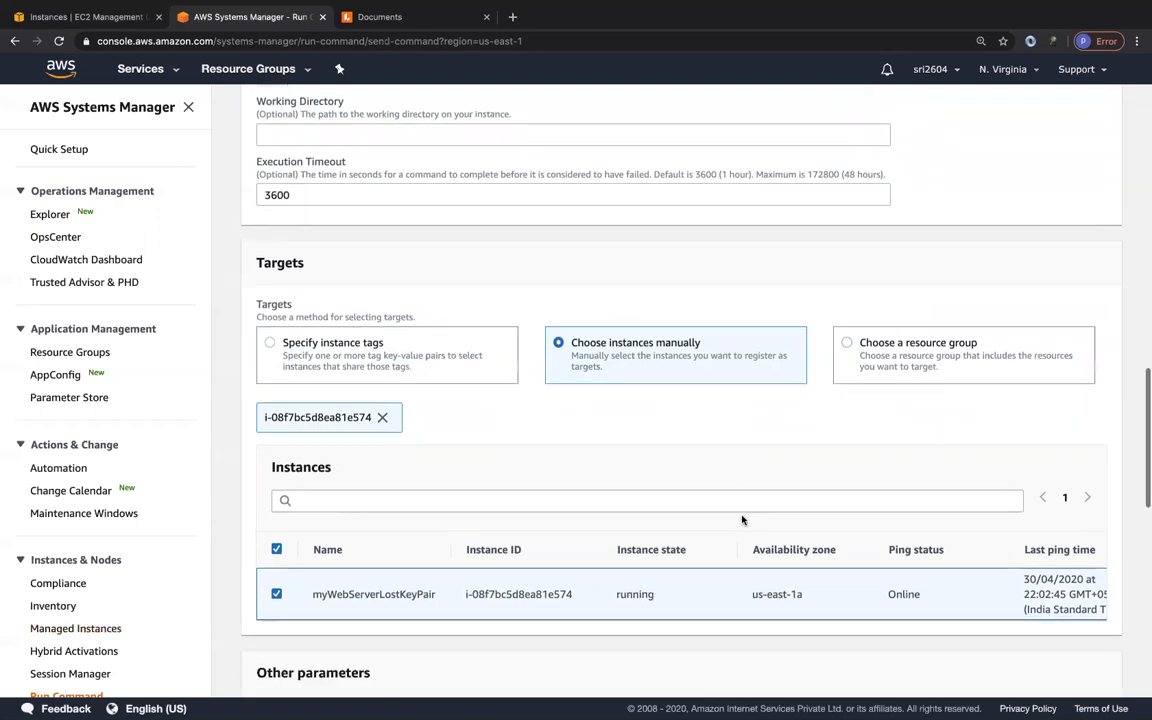
{"action": "scroll", "coordinate": [697, 463], "scroll_direction": "down", "scroll_amount": 4}
{"action": "scroll", "coordinate": [697, 463], "scroll_direction": "down", "scroll_amount": 5}
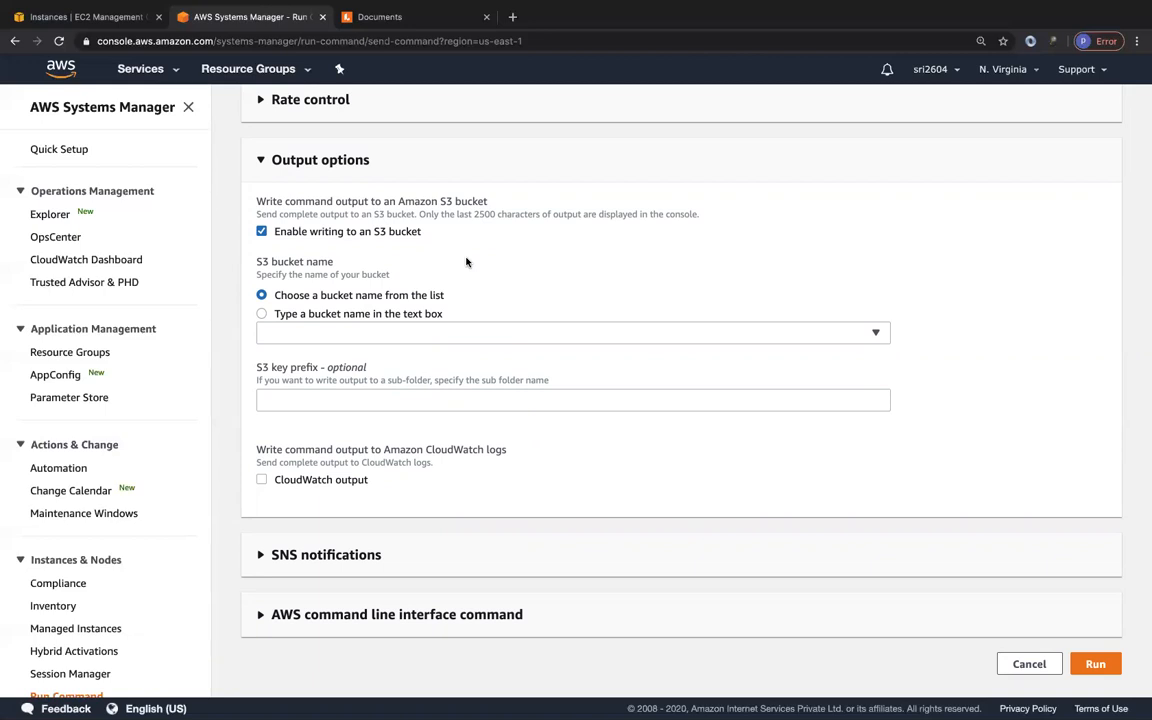
{"action": "left_click", "coordinate": [267, 482]}
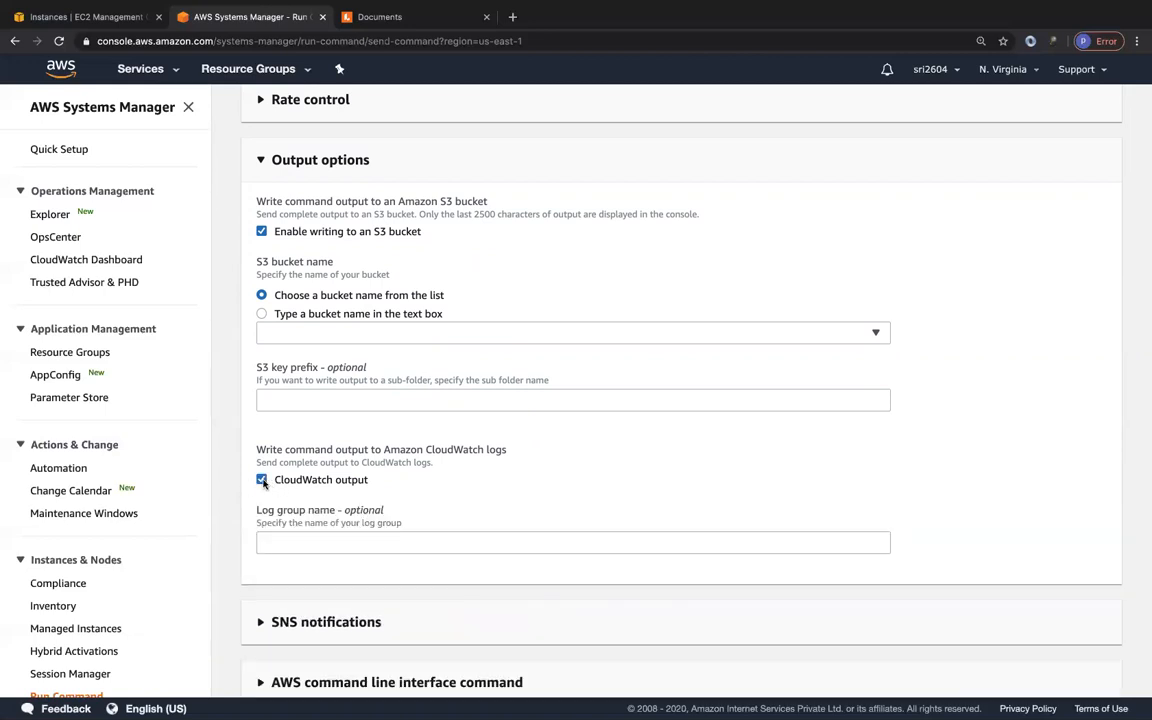
{"action": "left_click", "coordinate": [327, 543]}
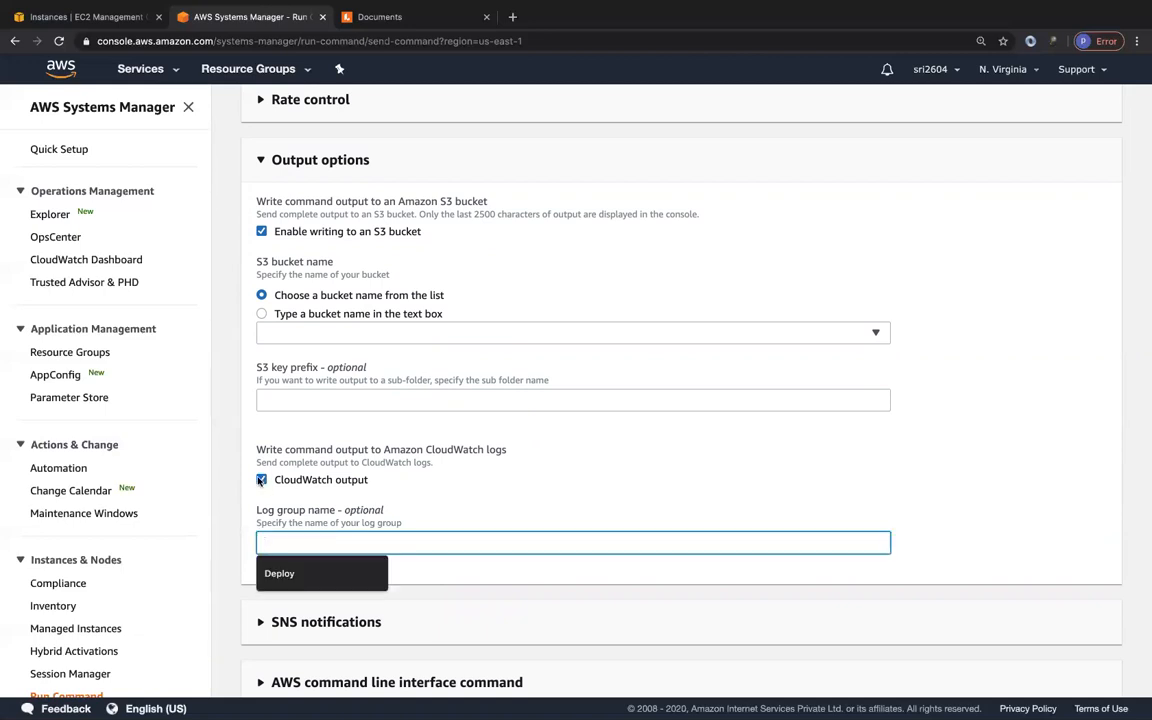
{"action": "left_click", "coordinate": [261, 480]}
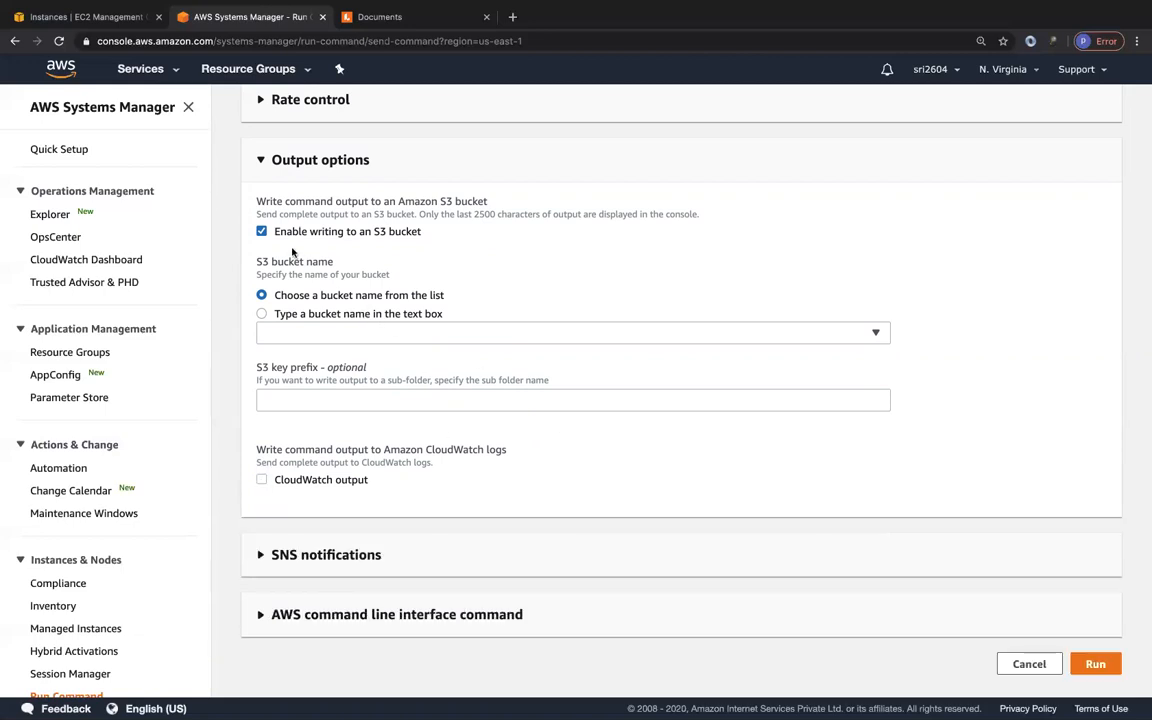
{"action": "left_click", "coordinate": [261, 231]}
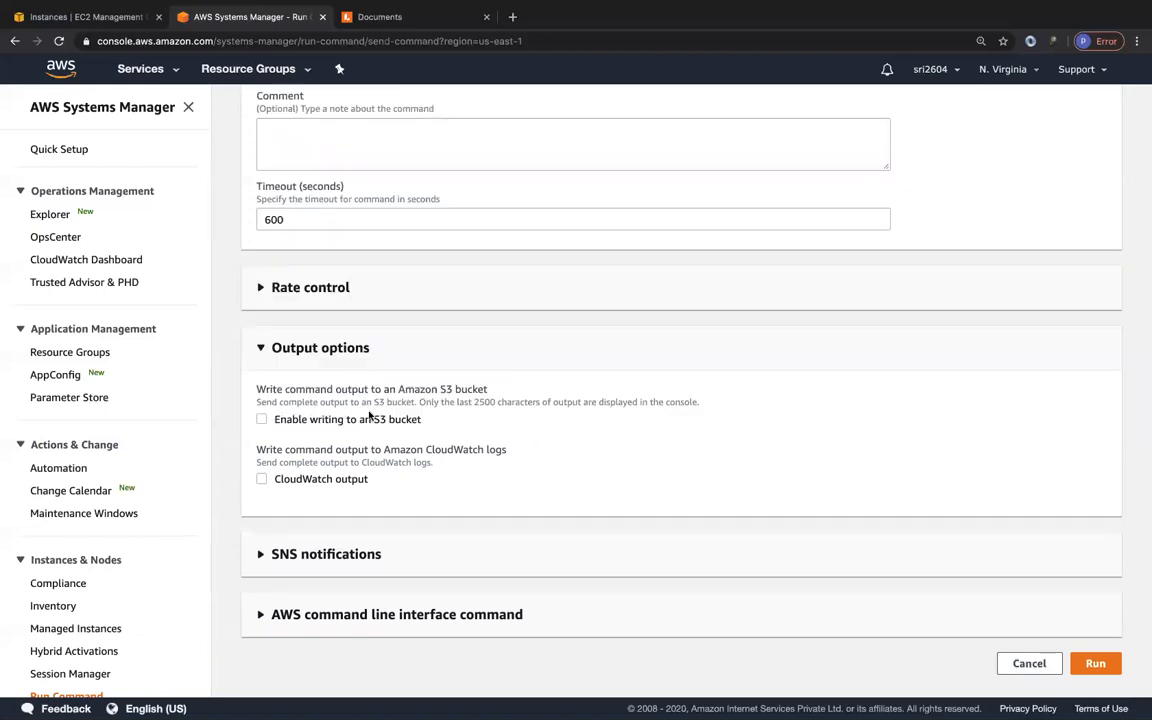
Review the SNS notification option and examine the document name and instance ID in the equivalent AWS CLI command
{"action": "left_click", "coordinate": [259, 554]}
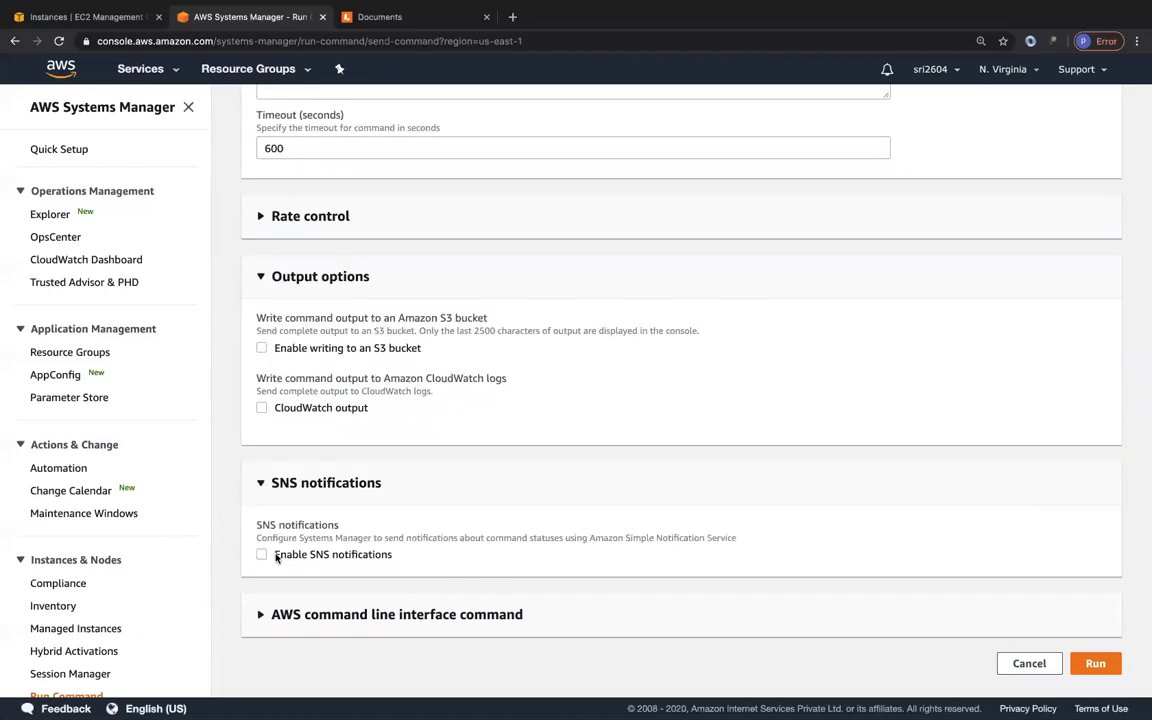
{"action": "left_click", "coordinate": [265, 486]}
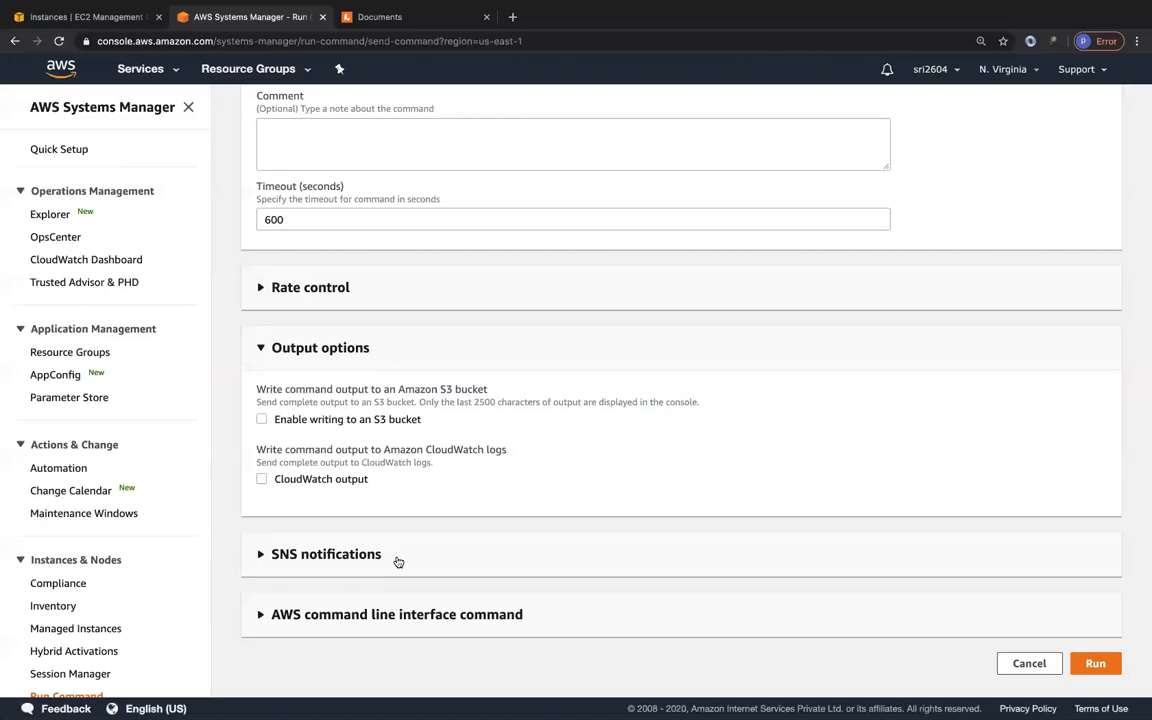
{"action": "left_click", "coordinate": [352, 615]}
{"action": "scroll", "coordinate": [476, 604], "scroll_direction": "down", "scroll_amount": 2}
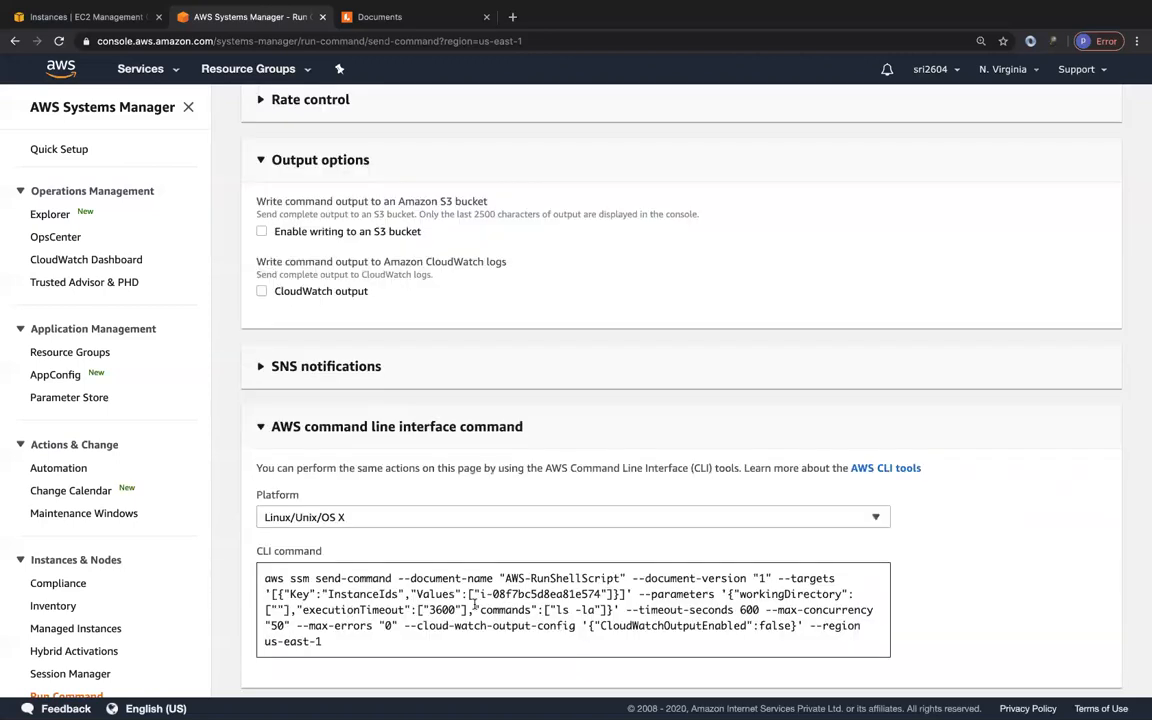
{"action": "scroll", "coordinate": [476, 604], "scroll_direction": "down", "scroll_amount": 1}
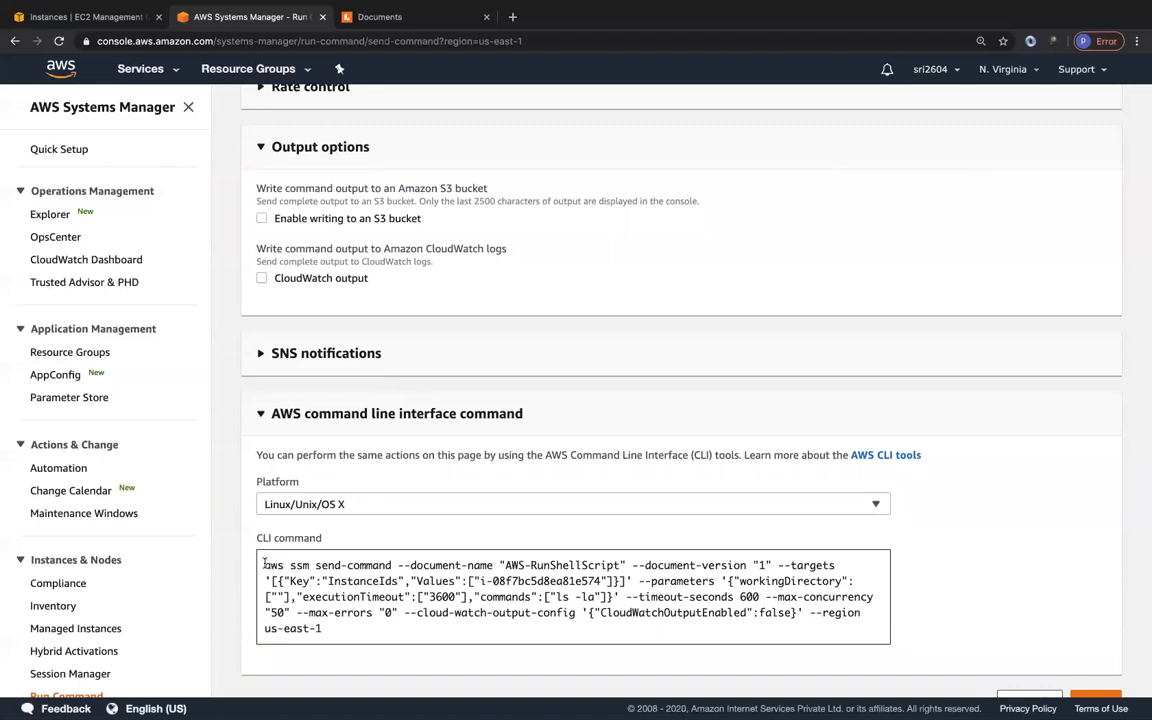
{"action": "left_click_drag", "start_coordinate": [528, 567], "coordinate": [586, 566]}
{"action": "left_click", "coordinate": [529, 567]}
{"action": "left_click_drag", "start_coordinate": [474, 581], "coordinate": [613, 581]}
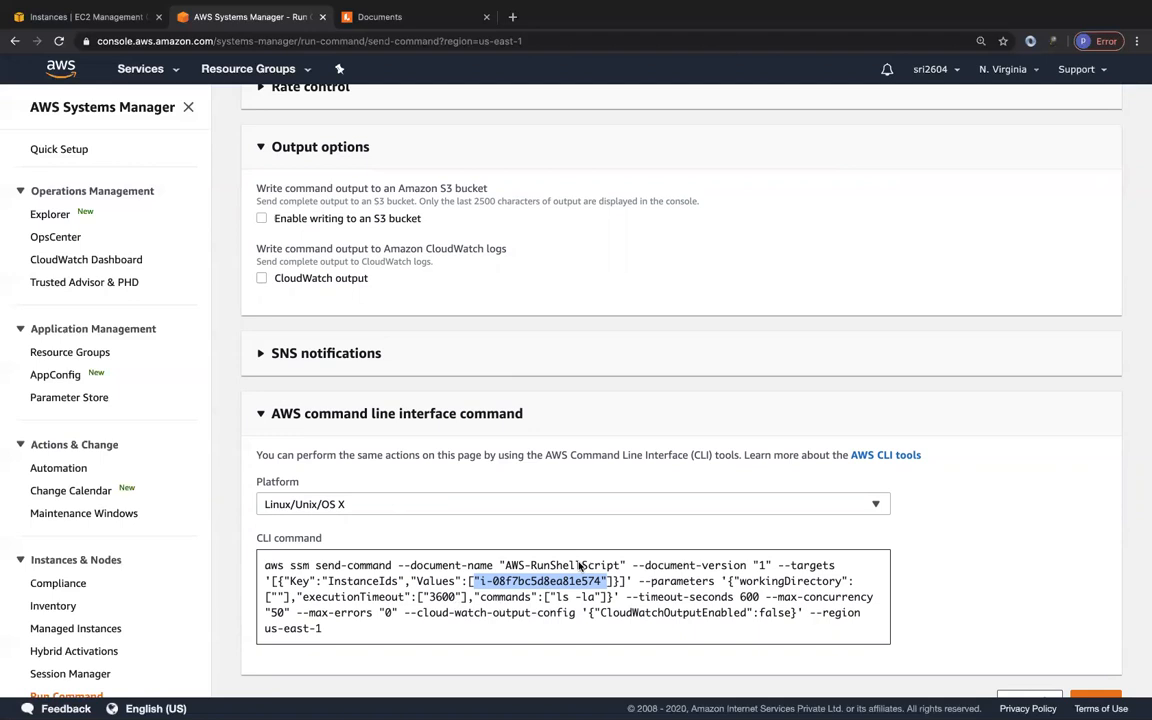
Run the shell command on the selected instance and refresh its execution status
{"action": "scroll", "coordinate": [1034, 596], "scroll_direction": "down", "scroll_amount": 1}
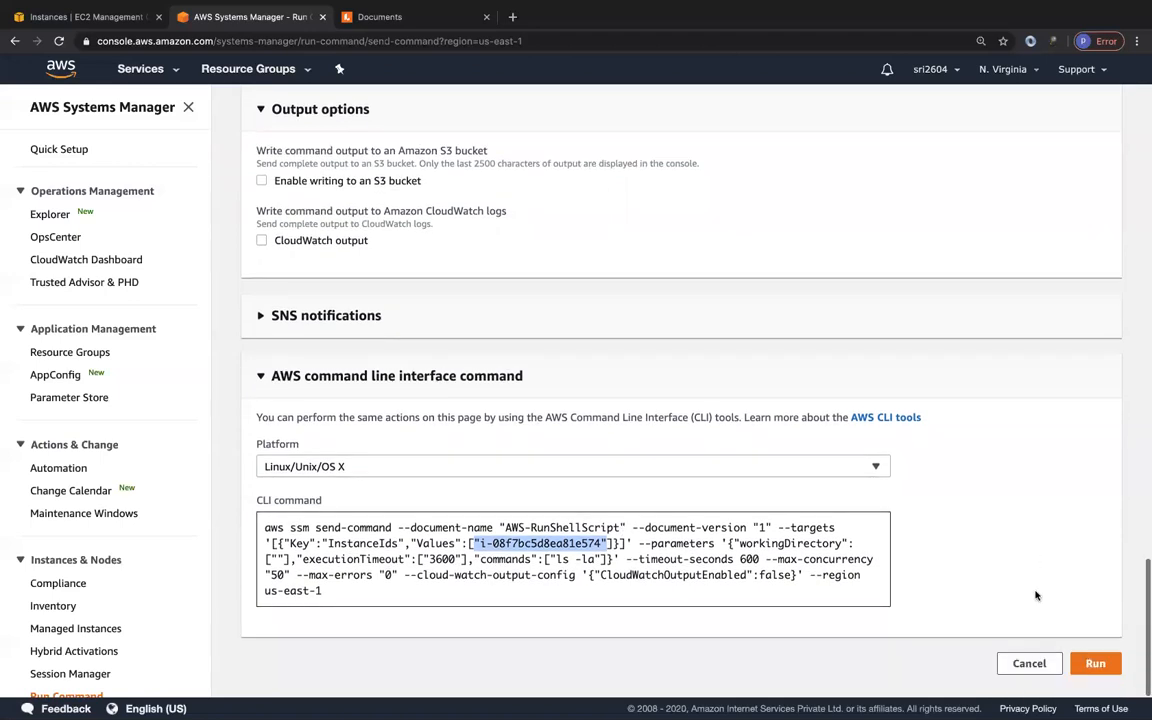
{"action": "left_click", "coordinate": [1096, 663]}
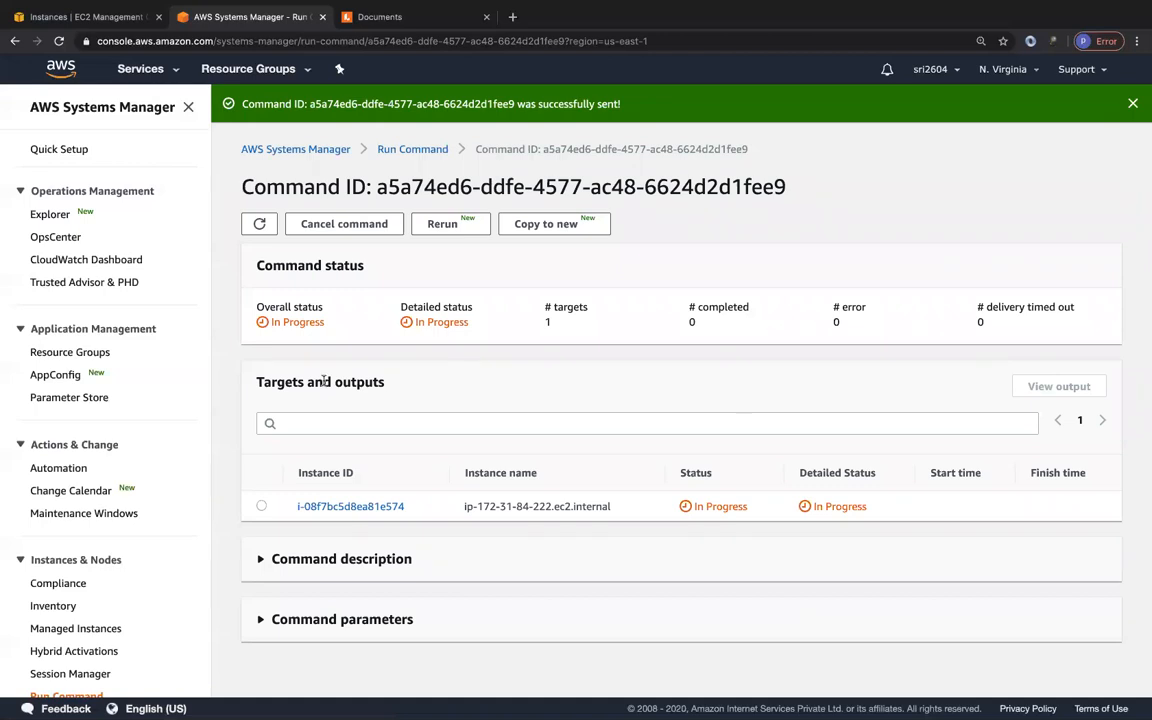
{"action": "left_click", "coordinate": [259, 223]}
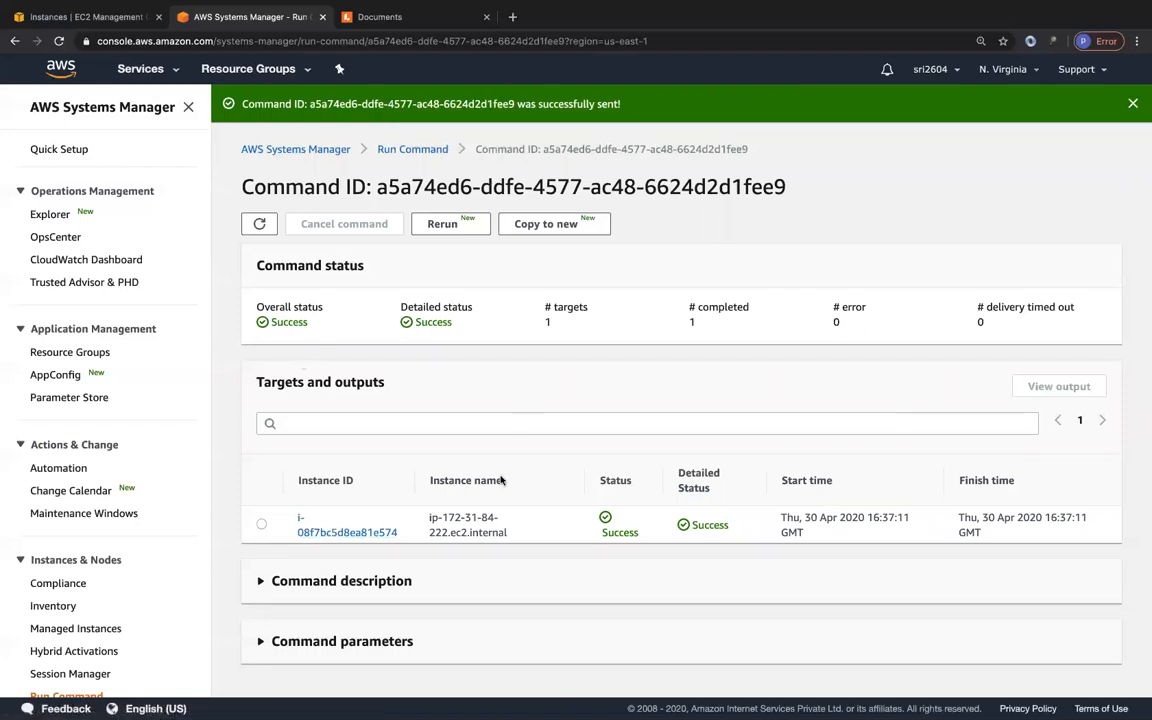
View the command's output for the target instance and examine the directory listing under Step 1
{"action": "left_click", "coordinate": [261, 524]}
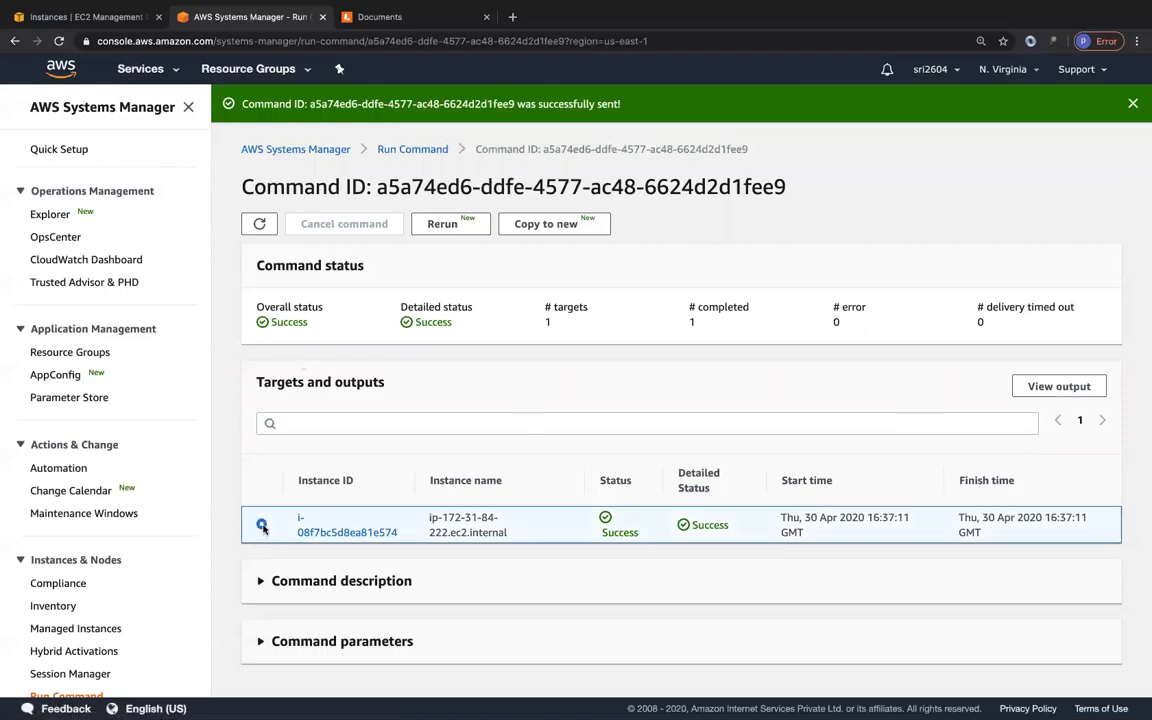
{"action": "left_click", "coordinate": [1040, 385]}
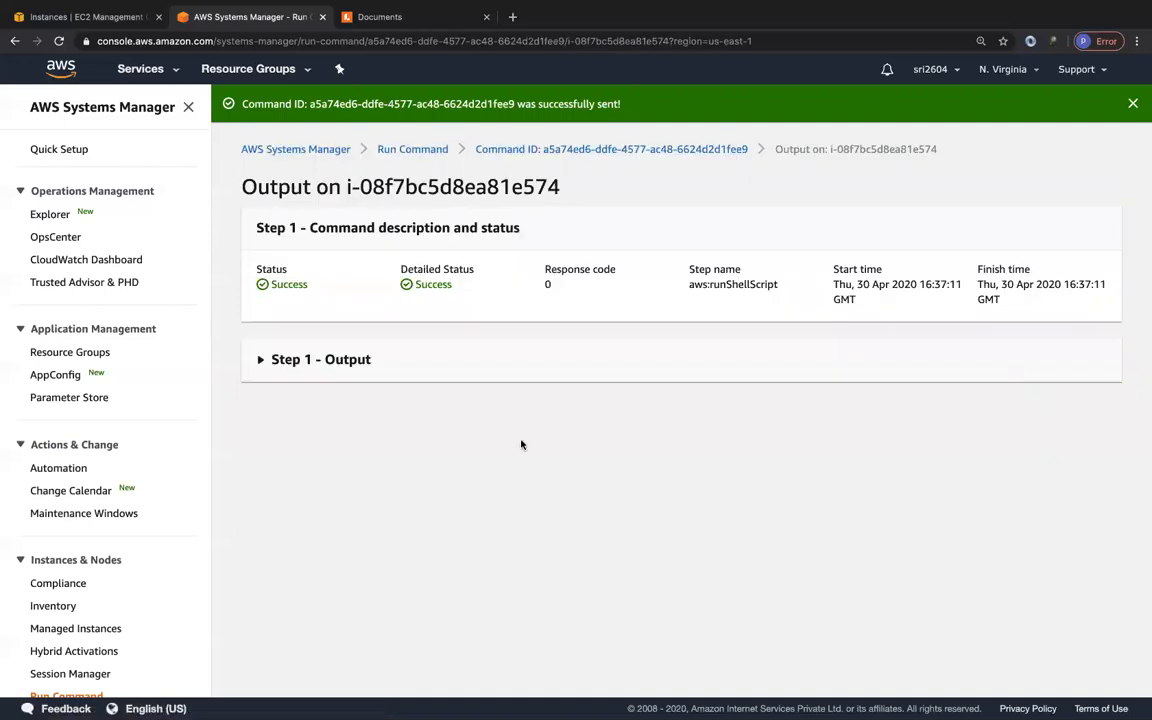
{"action": "left_click", "coordinate": [305, 362]}
{"action": "scroll", "coordinate": [510, 488], "scroll_direction": "down", "scroll_amount": 2}
{"action": "scroll", "coordinate": [510, 488], "scroll_direction": "down", "scroll_amount": 3}
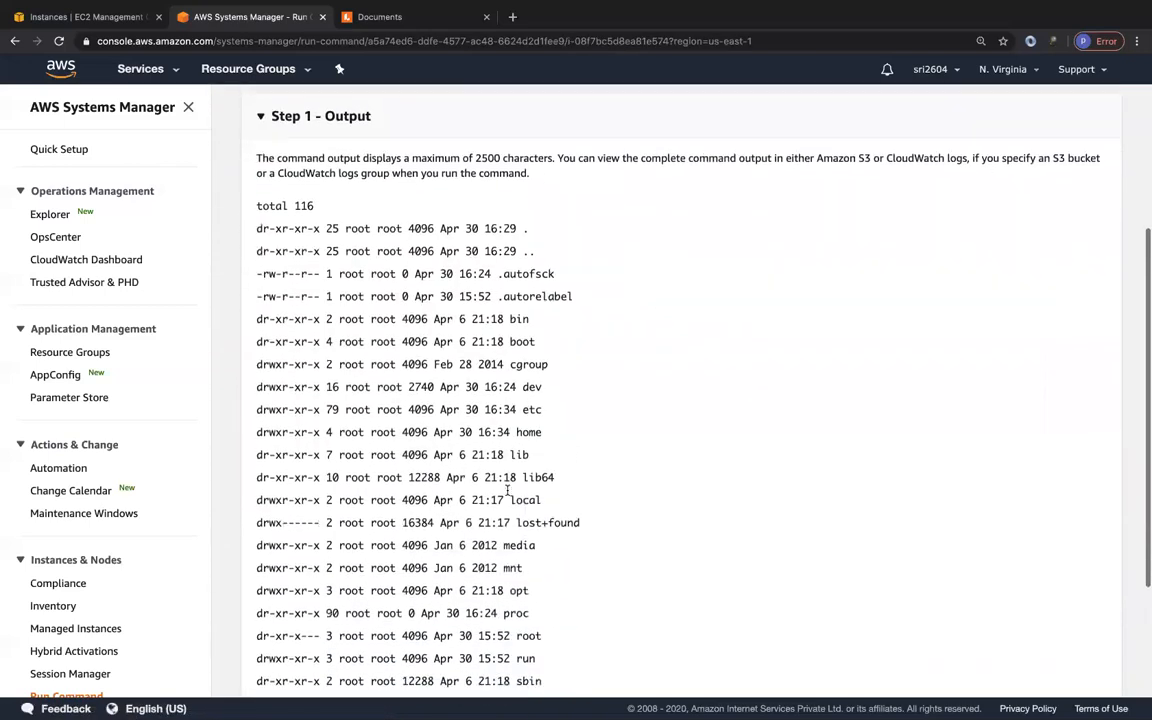
{"action": "scroll", "coordinate": [531, 468], "scroll_direction": "down", "scroll_amount": 4}
{"action": "scroll", "coordinate": [531, 468], "scroll_direction": "up", "scroll_amount": 1}
{"action": "scroll", "coordinate": [531, 468], "scroll_direction": "down", "scroll_amount": 1}
{"action": "scroll", "coordinate": [519, 349], "scroll_direction": "up", "scroll_amount": 8}
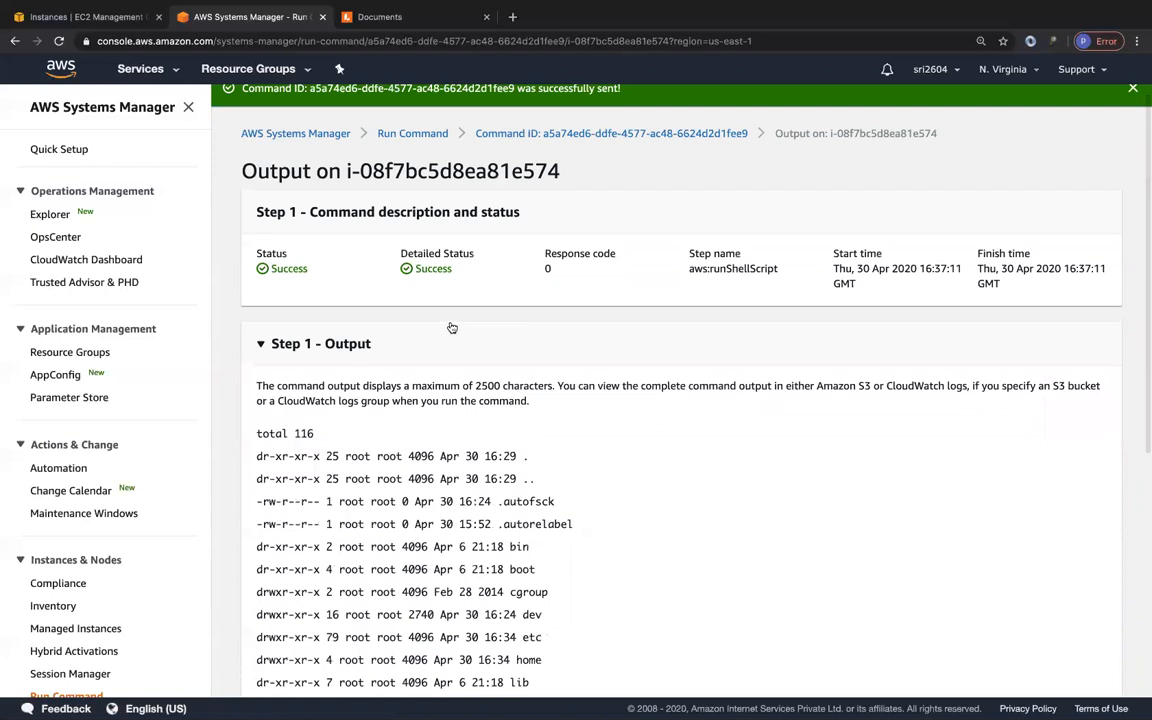
{"action": "scroll", "coordinate": [112, 631], "scroll_direction": "down", "scroll_amount": 1}
{"action": "scroll", "coordinate": [112, 631], "scroll_direction": "down", "scroll_amount": 1}
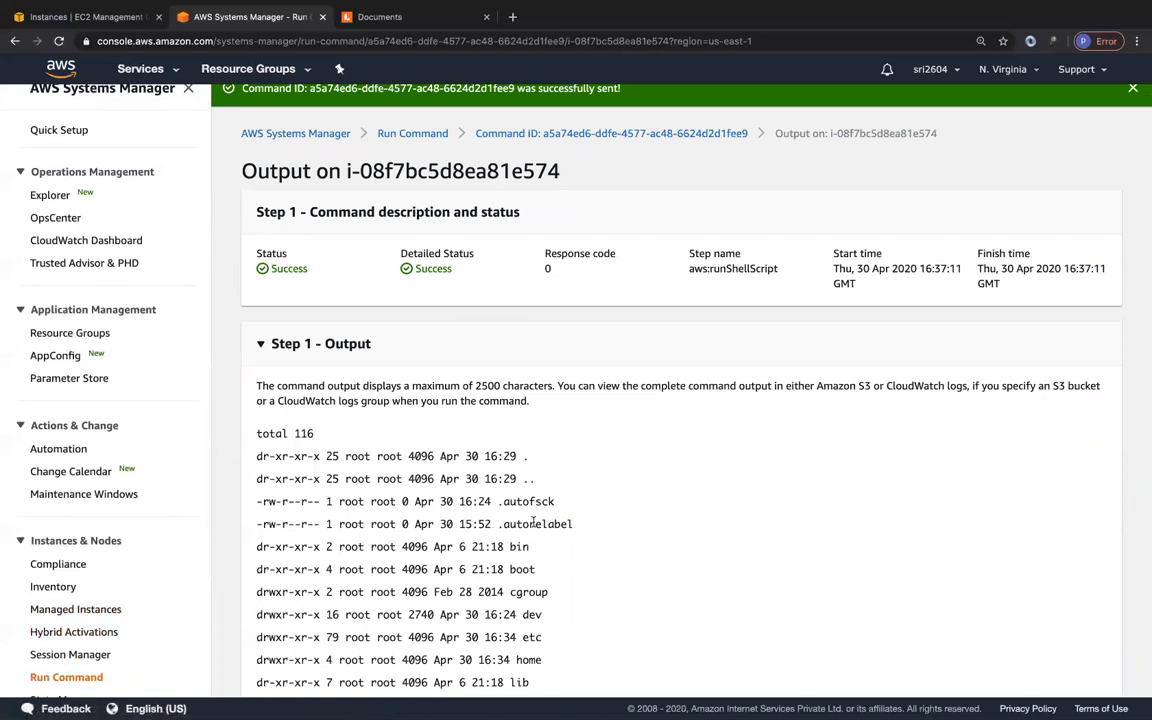
{"action": "scroll", "coordinate": [533, 521], "scroll_direction": "up", "scroll_amount": 1}
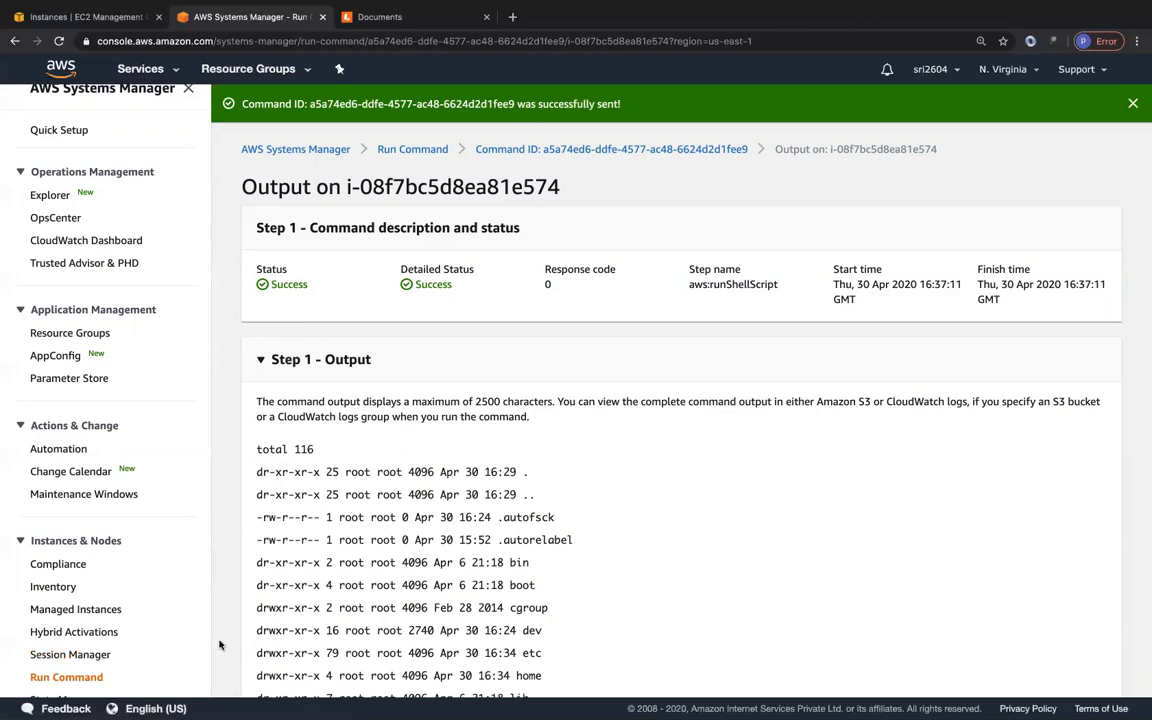
{"action": "scroll", "coordinate": [178, 295], "scroll_direction": "up", "scroll_amount": 1}
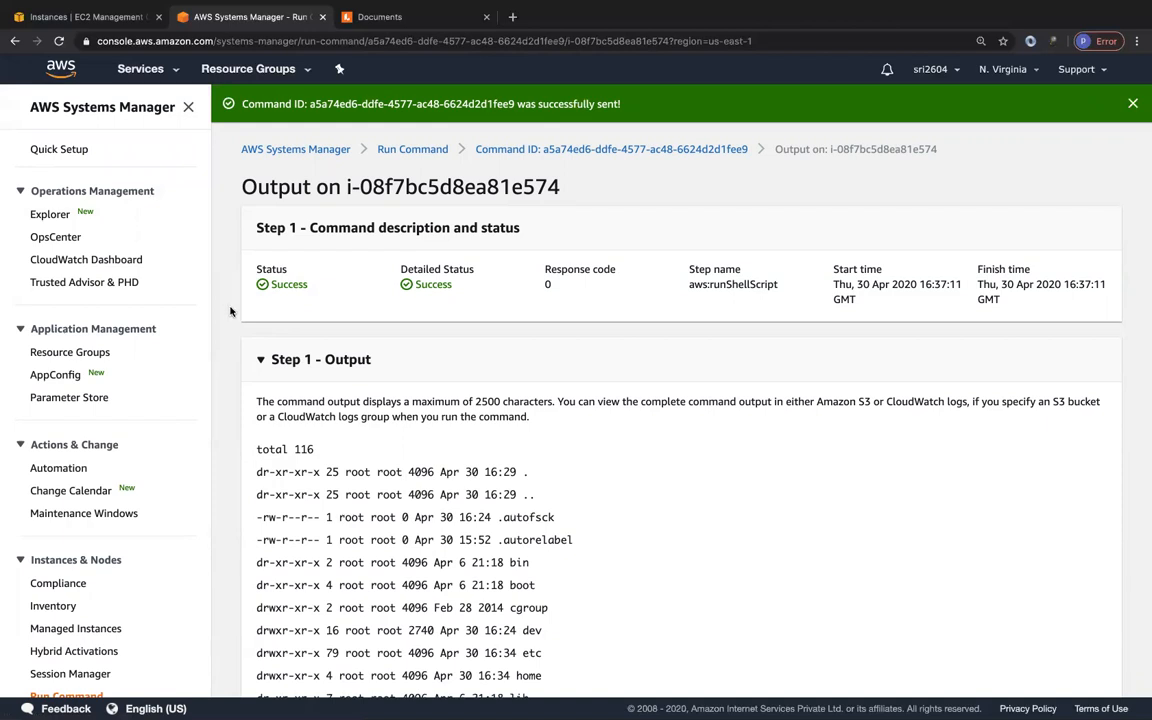
Switch to the EC2 instances list and check the IAM role in the myWebServerLostKeyPair instance's description
{"action": "left_click", "coordinate": [88, 17]}
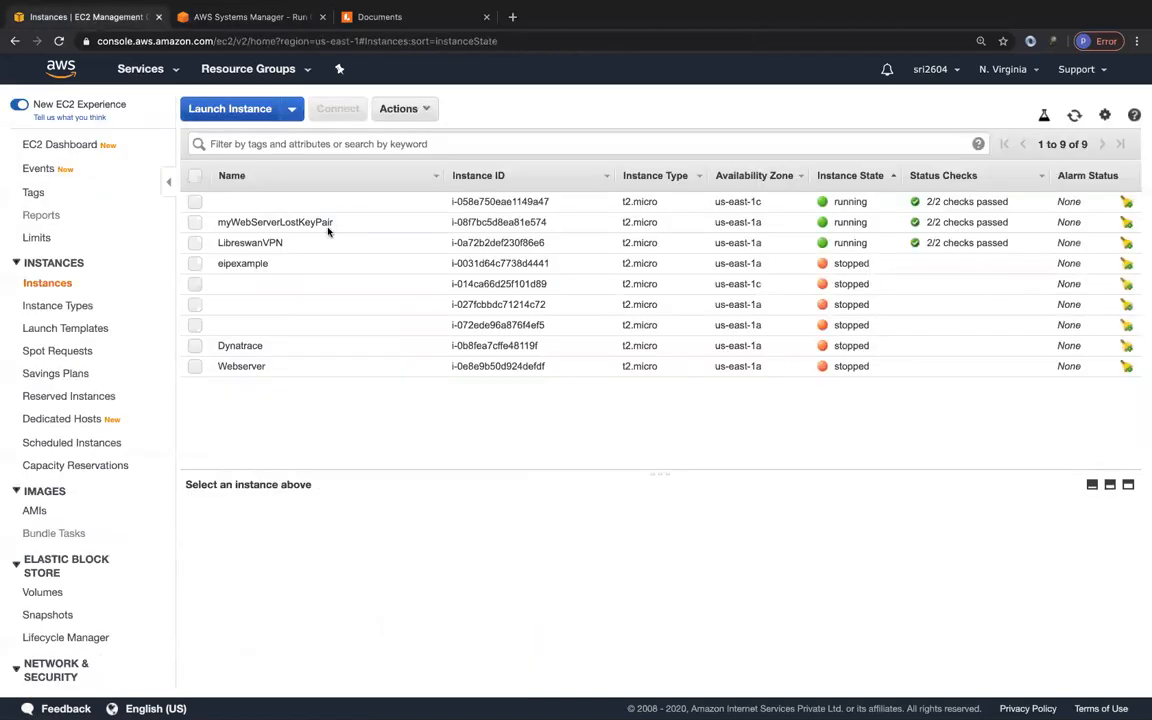
{"action": "left_click", "coordinate": [291, 222]}
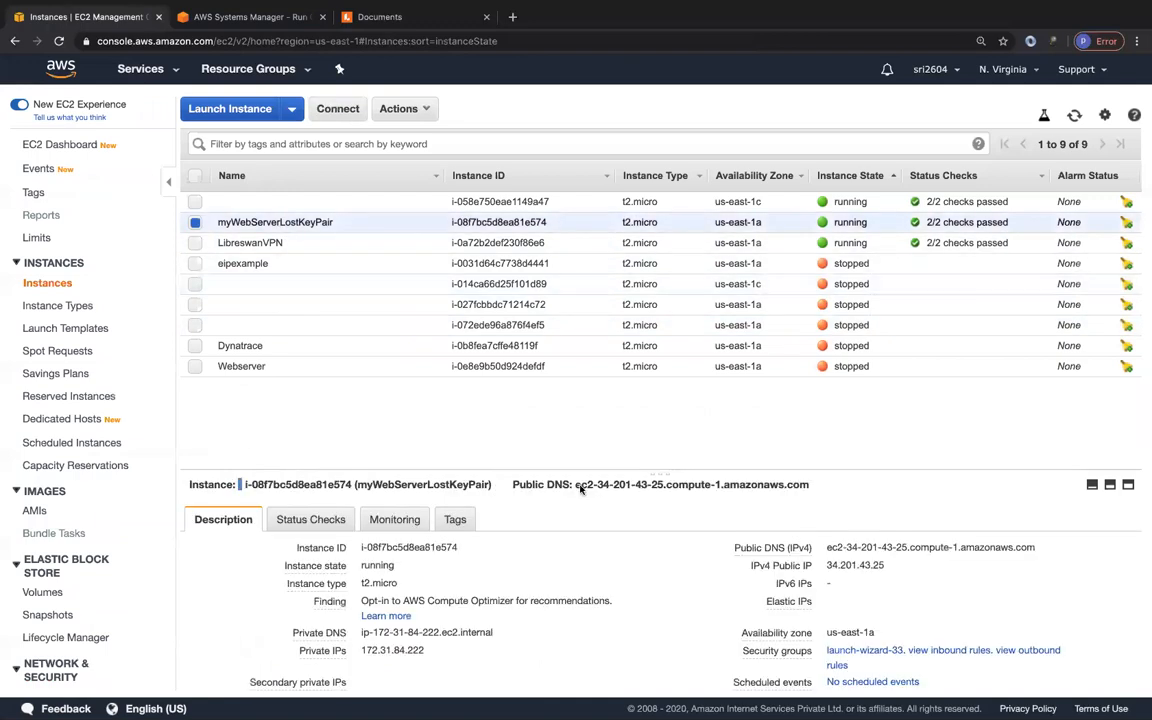
{"action": "left_click_drag", "start_coordinate": [655, 477], "coordinate": [656, 362]}
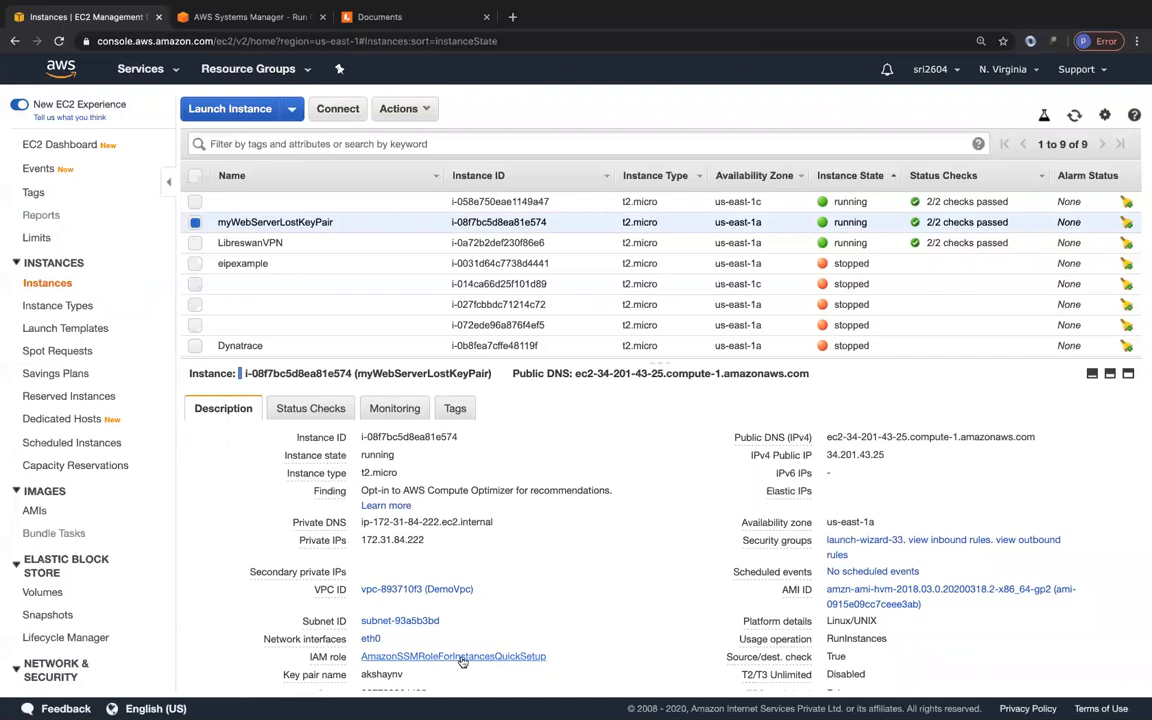
{"action": "left_click", "coordinate": [470, 657]}
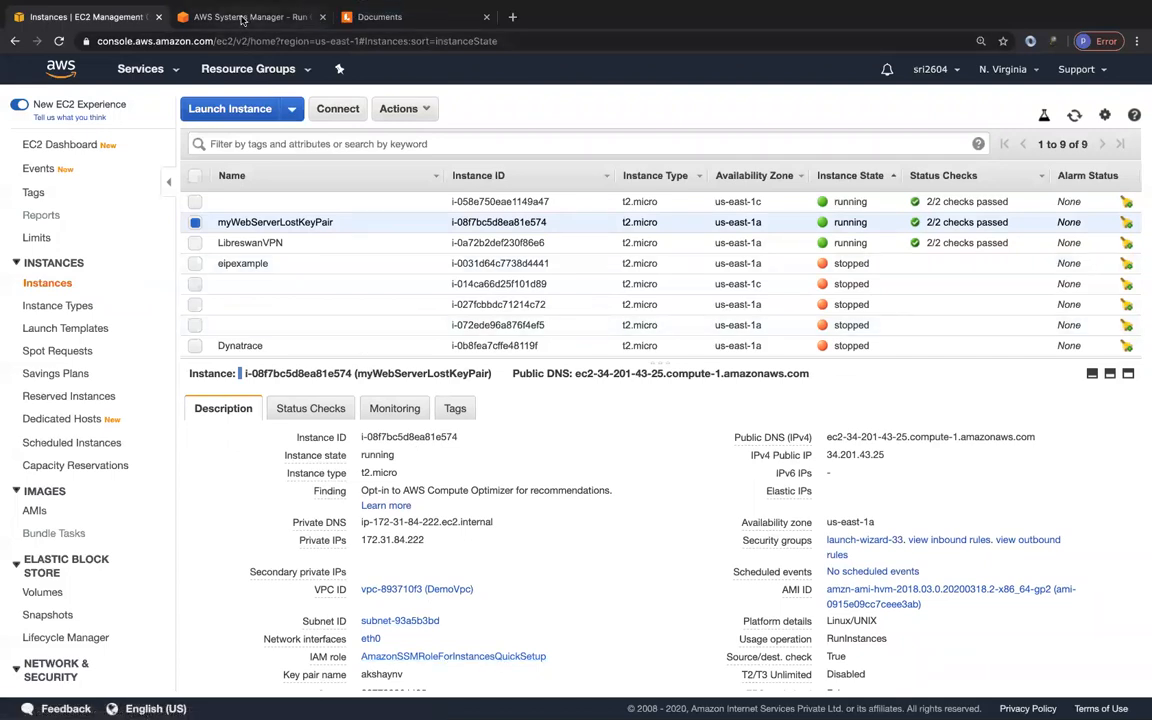
Switch back to AWS Systems Manager, view the managed instances, and review the Inventory dashboard's coverage per type
{"action": "left_click", "coordinate": [236, 16]}
{"action": "left_click", "coordinate": [102, 630]}
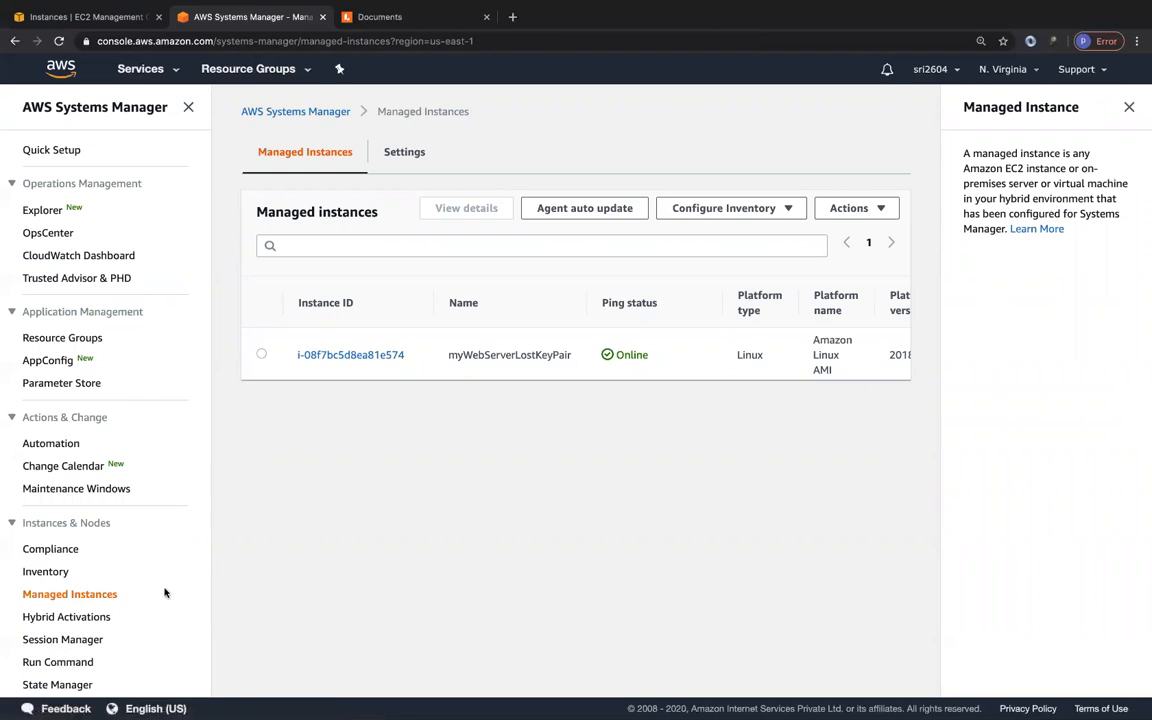
{"action": "left_click", "coordinate": [64, 572]}
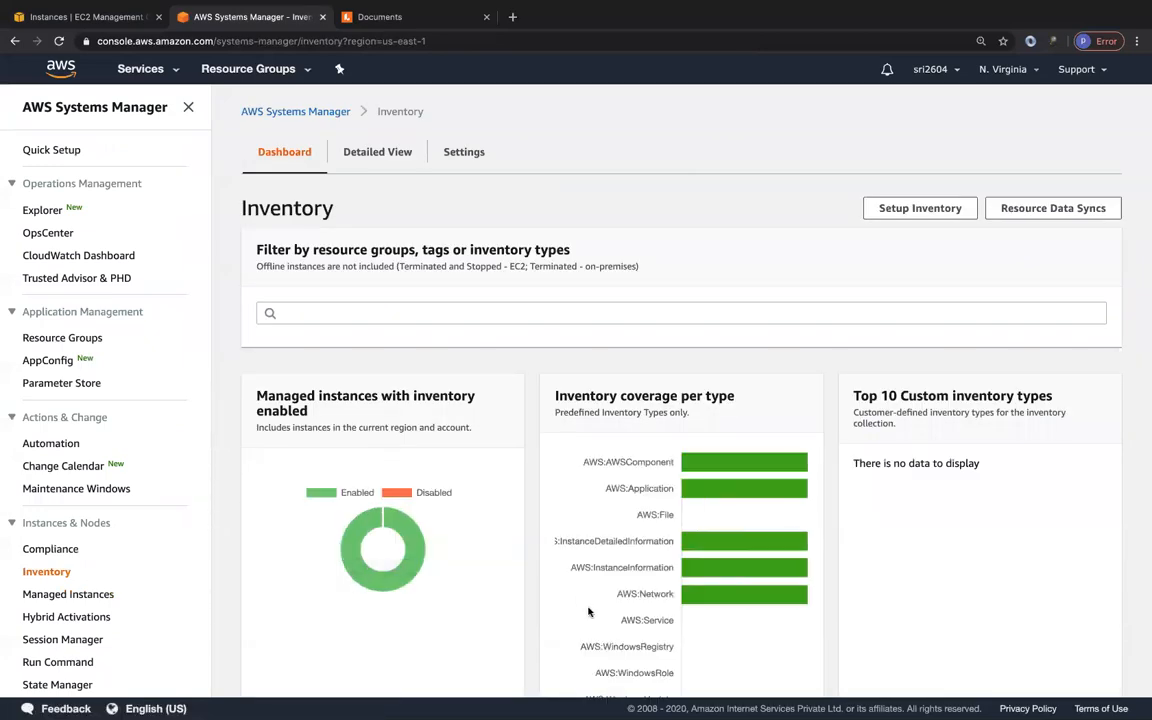
{"action": "scroll", "coordinate": [589, 612], "scroll_direction": "down", "scroll_amount": 2}
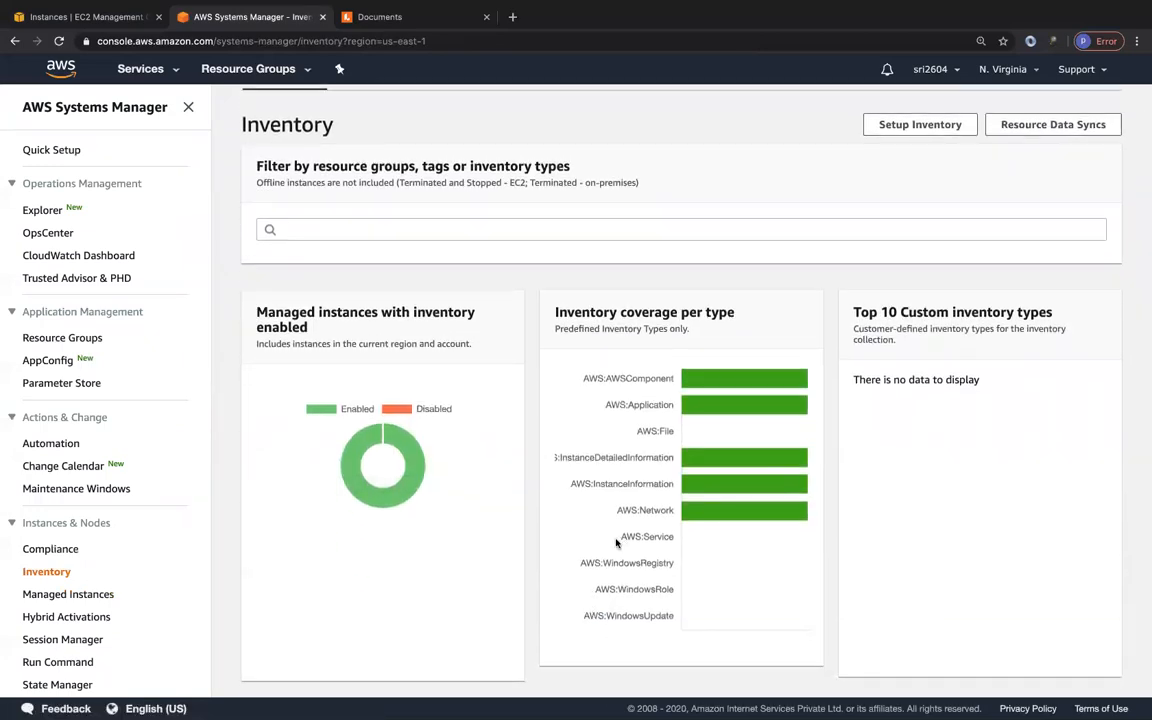
{"action": "scroll", "coordinate": [618, 540], "scroll_direction": "up", "scroll_amount": 2}
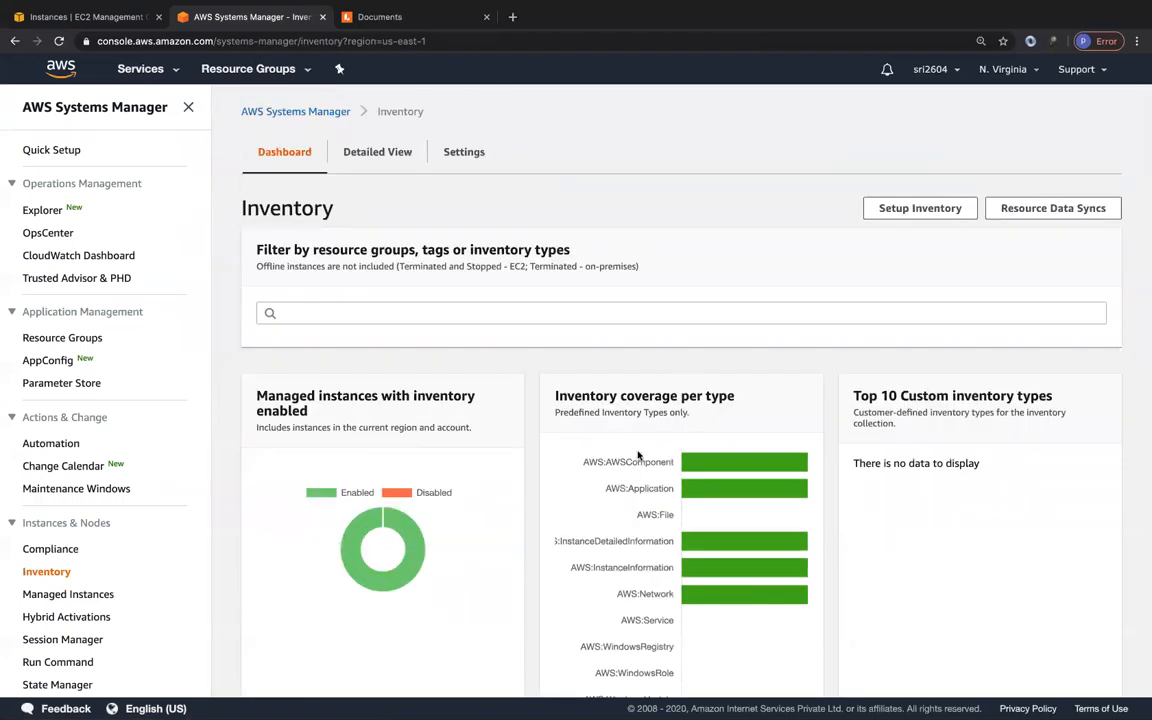
View the Inventory's detailed view, and return to its dashboard to examine the enabled managed instances and coverage per type
{"action": "left_click", "coordinate": [403, 162]}
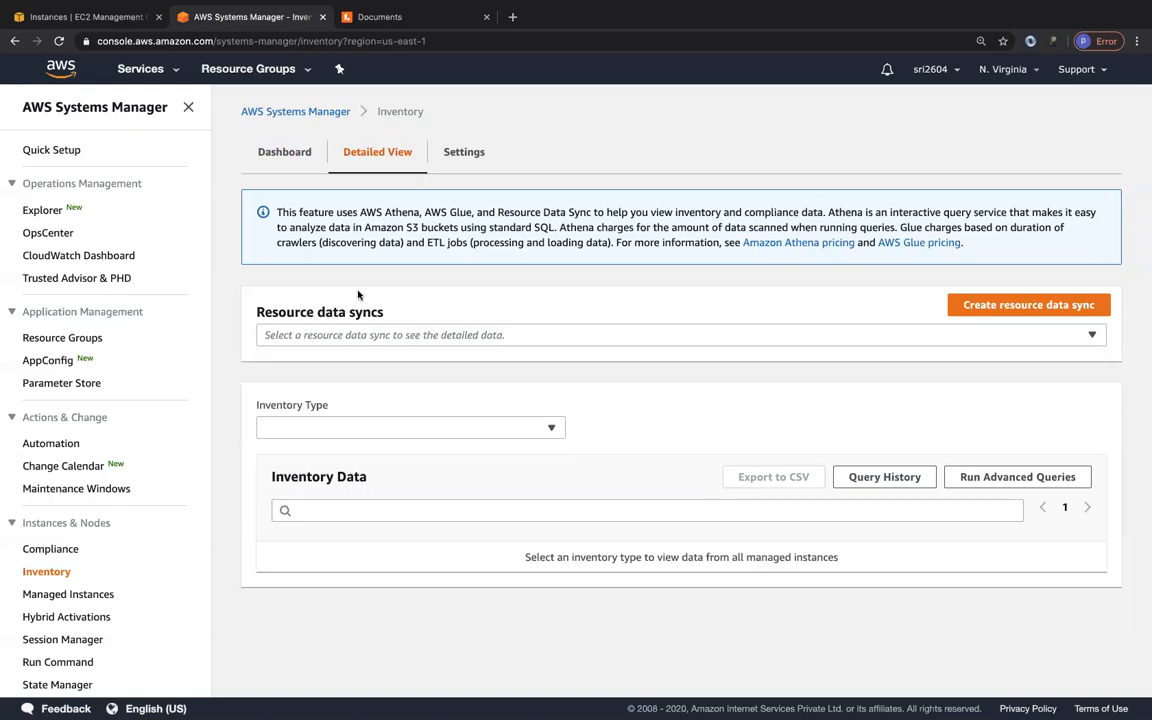
{"action": "left_click", "coordinate": [270, 153]}
{"action": "scroll", "coordinate": [770, 468], "scroll_direction": "down", "scroll_amount": 1}
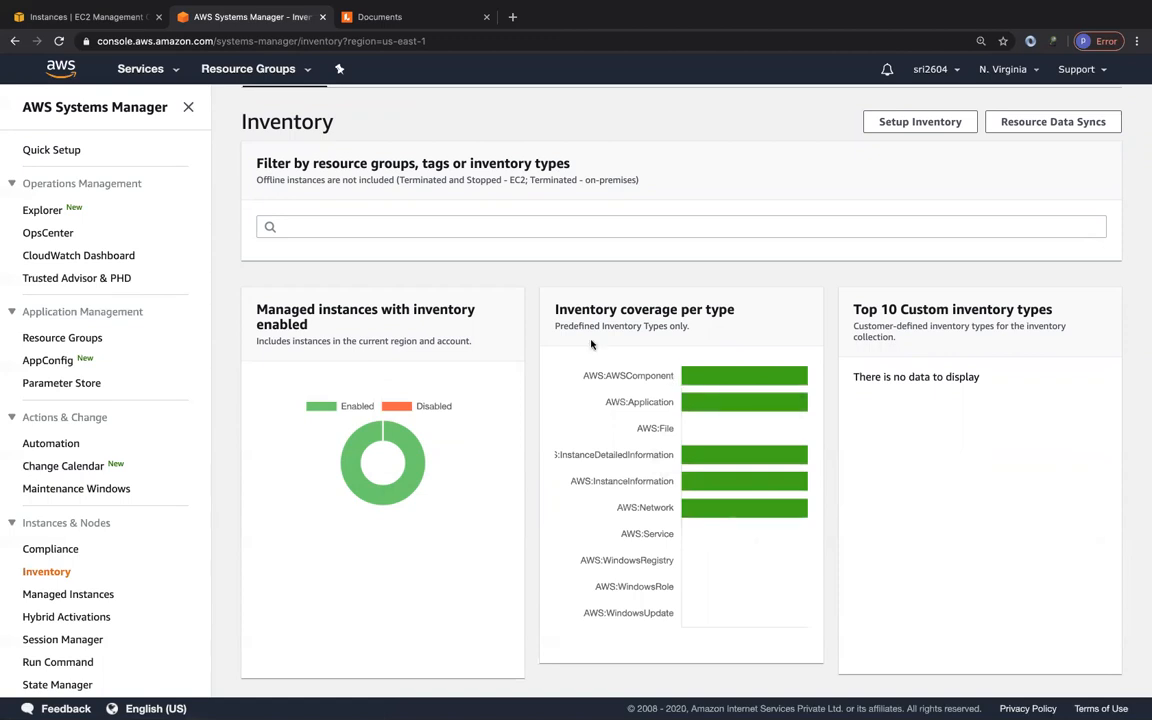
{"action": "scroll", "coordinate": [591, 344], "scroll_direction": "up", "scroll_amount": 2}
{"action": "scroll", "coordinate": [591, 344], "scroll_direction": "down", "scroll_amount": 1}
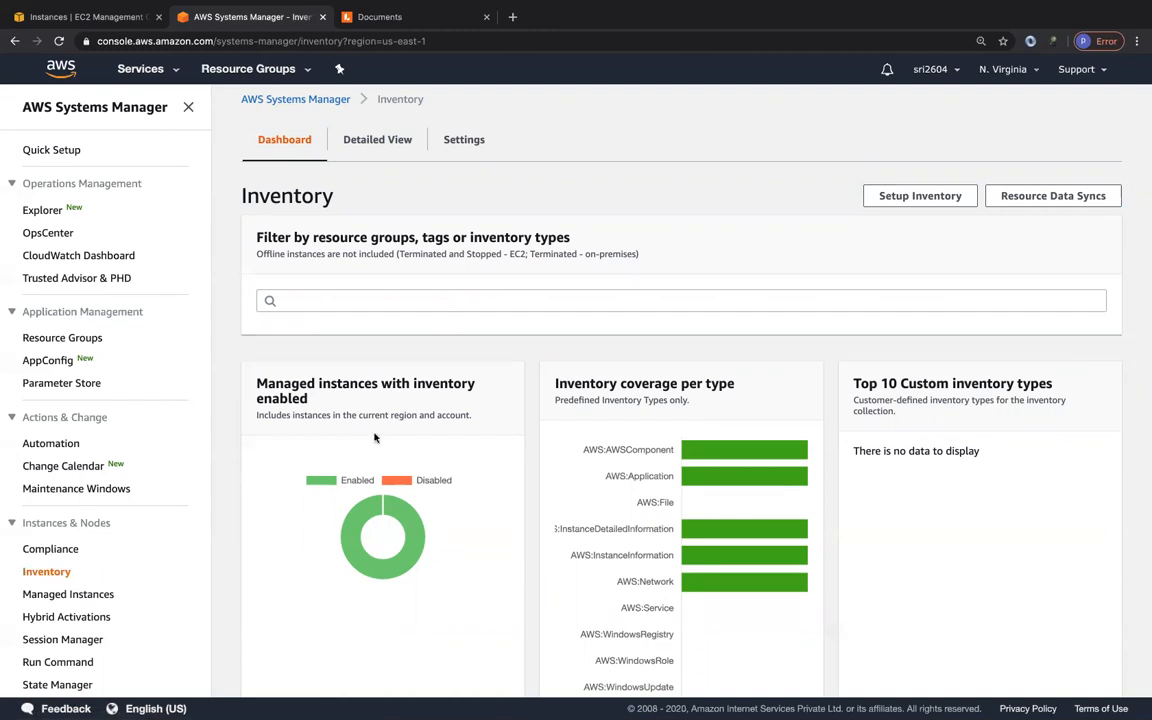
View the Run Command list of commands and open Session Manager
{"action": "left_click", "coordinate": [58, 662]}
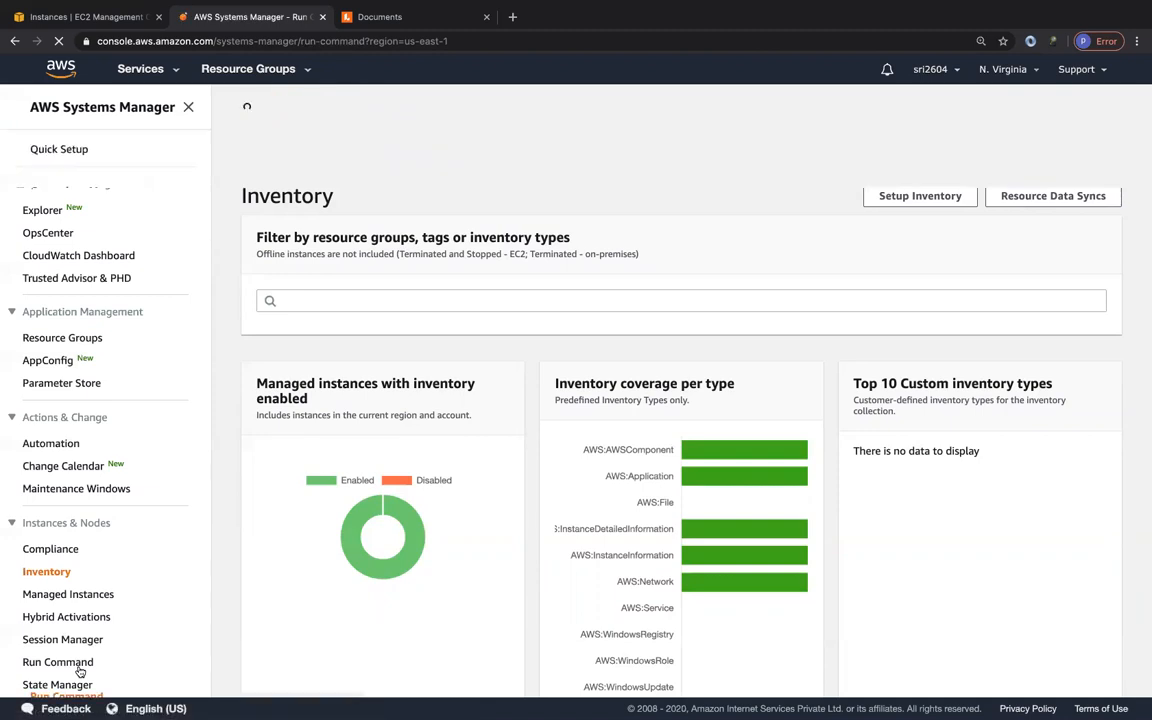
{"action": "scroll", "coordinate": [100, 600], "scroll_direction": "down", "scroll_amount": 2}
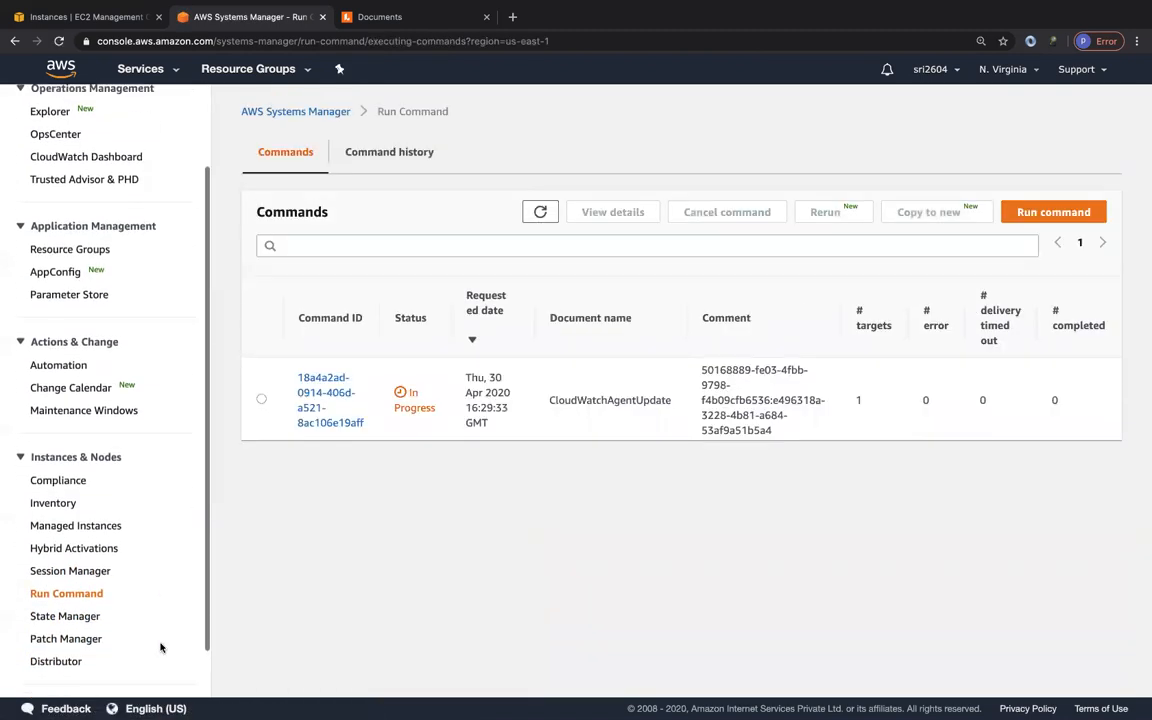
{"action": "left_click", "coordinate": [64, 572]}
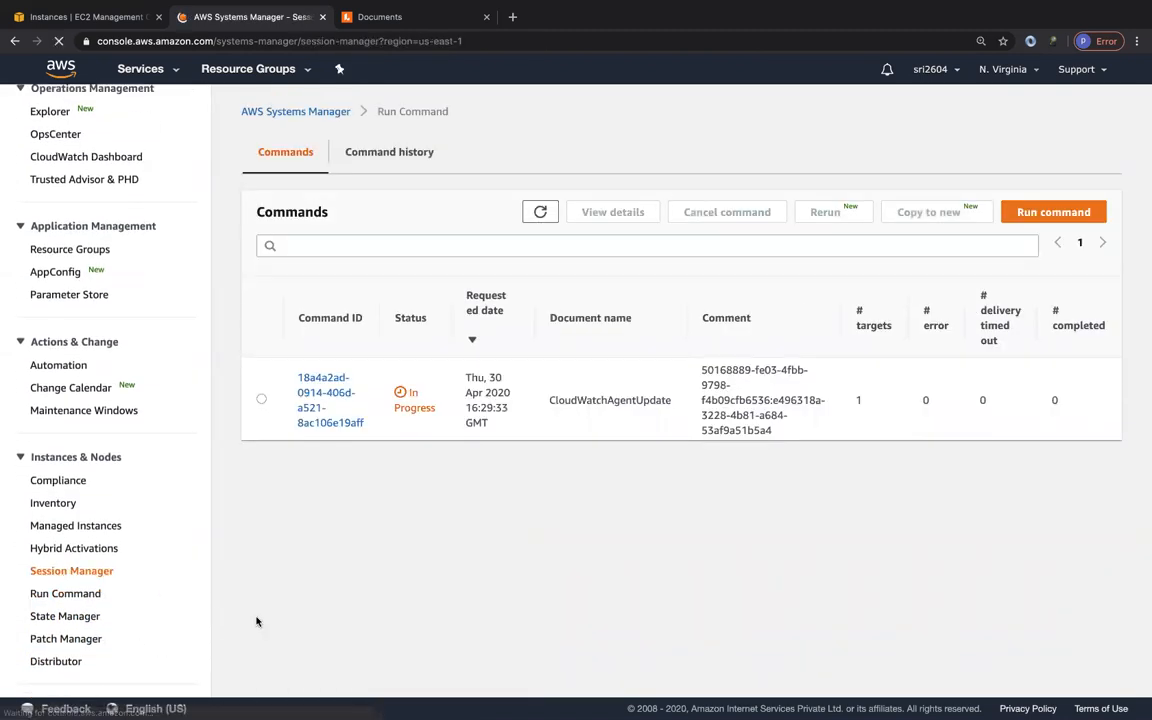